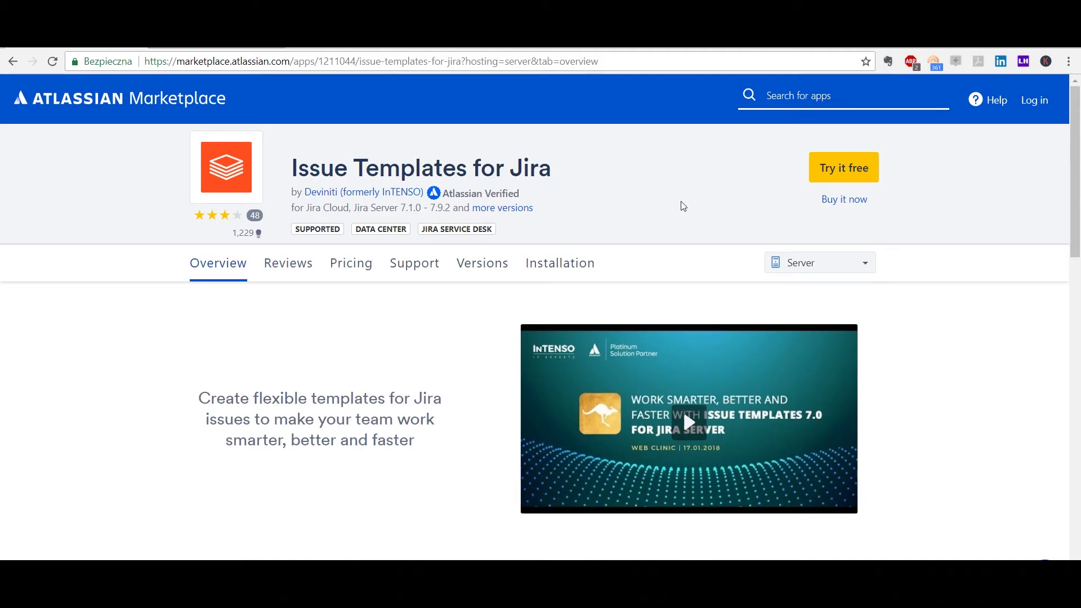
# - Browse the listing's feature screenshots, including Autocomplete on Customer Portal and Copy sub-tasks from template
pyautogui.moveTo(510, 196)
pyautogui.scroll(-5, 936, 284)
pyautogui.scroll(-1, 936, 282)
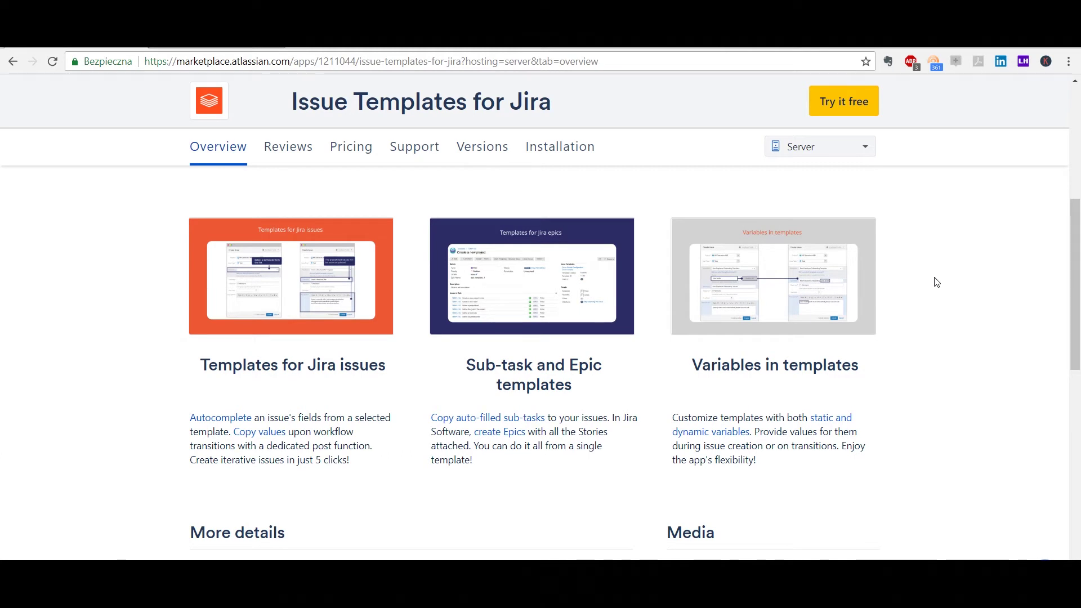
pyautogui.scroll(-5, 933, 282)
pyautogui.click(811, 352)
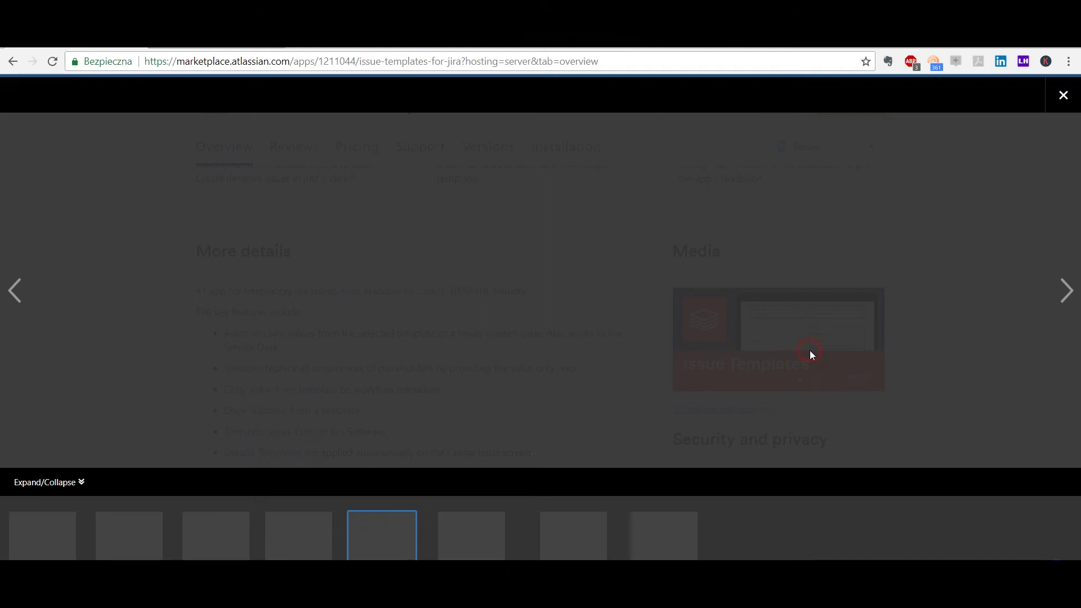
pyautogui.click(1068, 291)
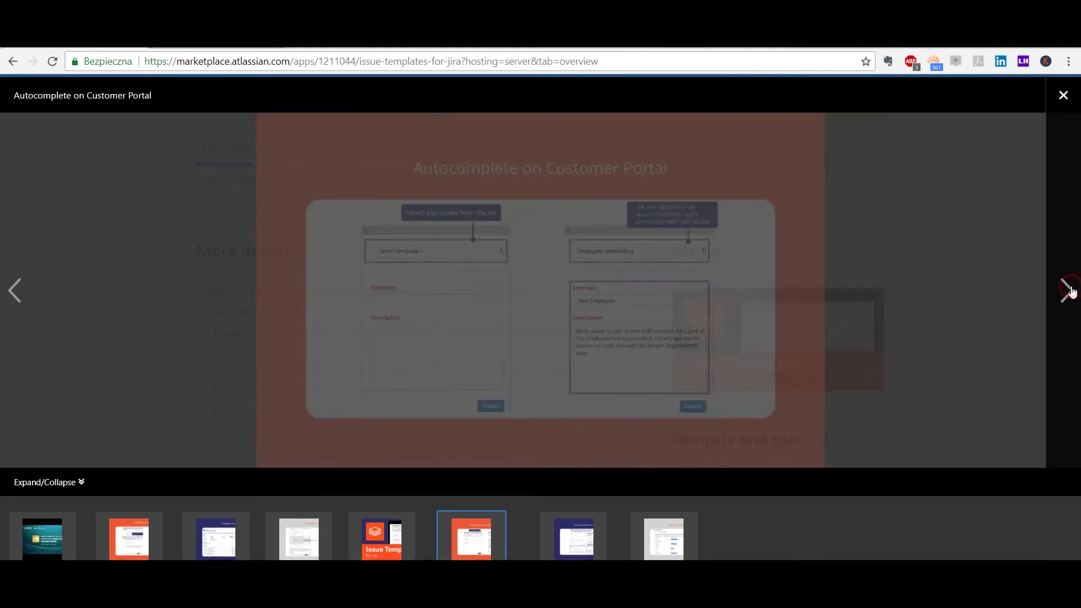
pyautogui.click(1069, 291)
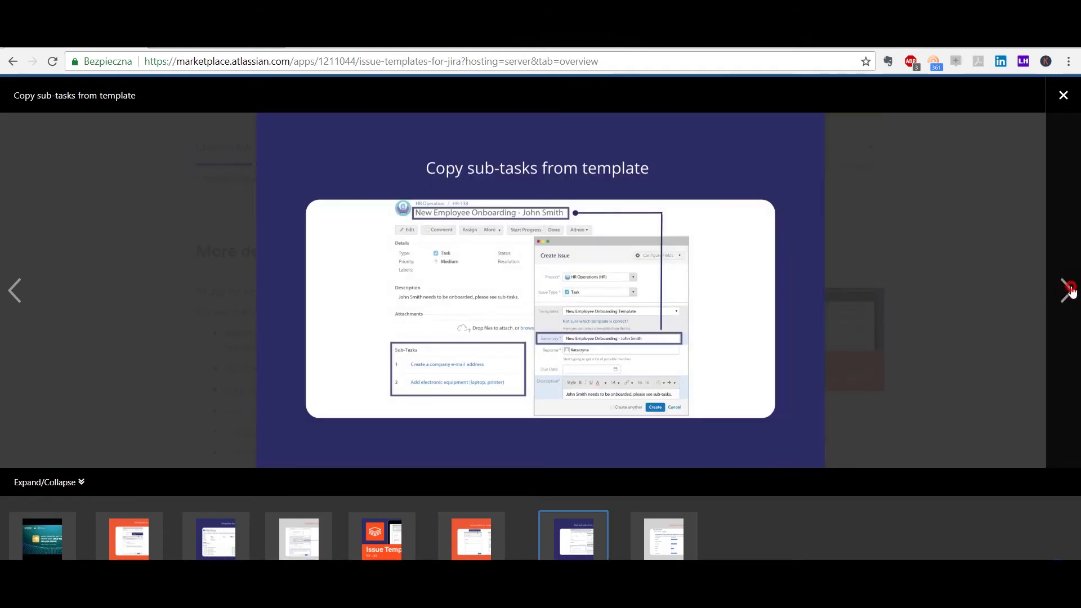
pyautogui.click(1069, 291)
pyautogui.click(1063, 96)
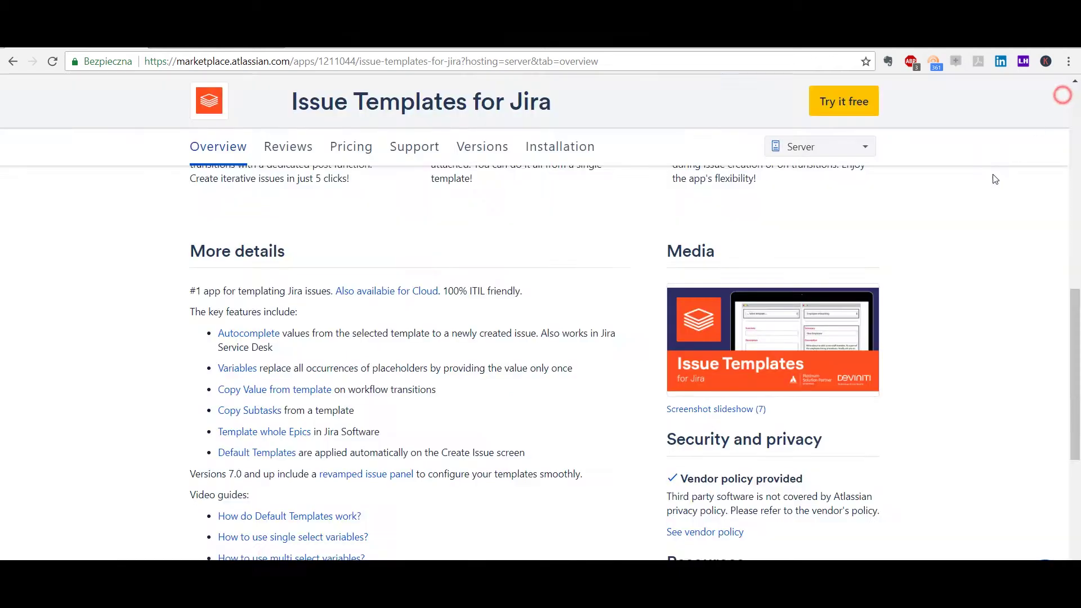
pyautogui.scroll(-4, 920, 225)
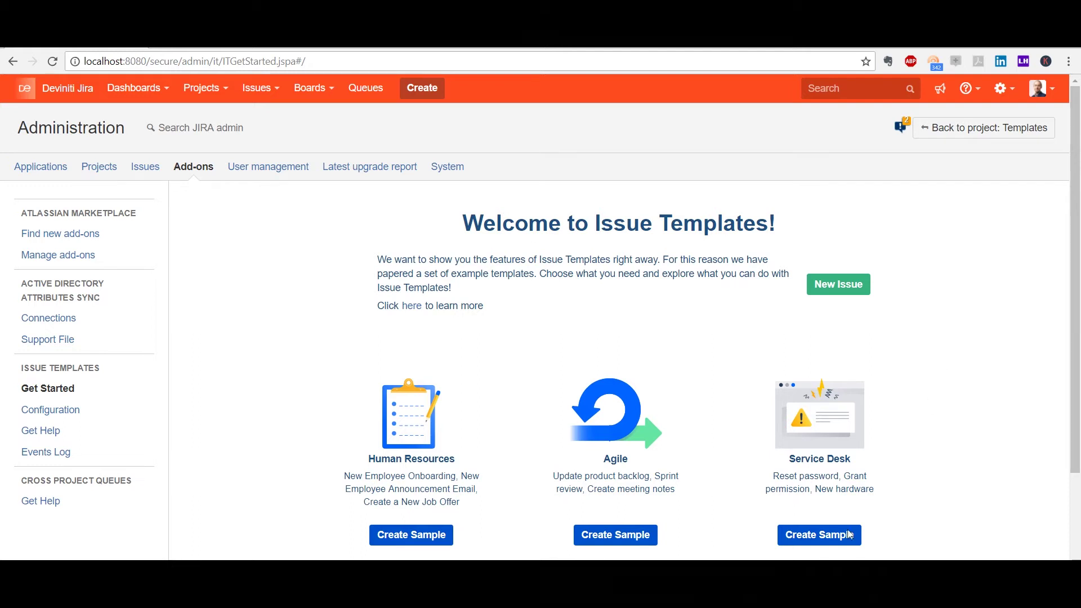
# - Create the Service Desk sample templates and go to the System Dashboard
pyautogui.click(797, 536)
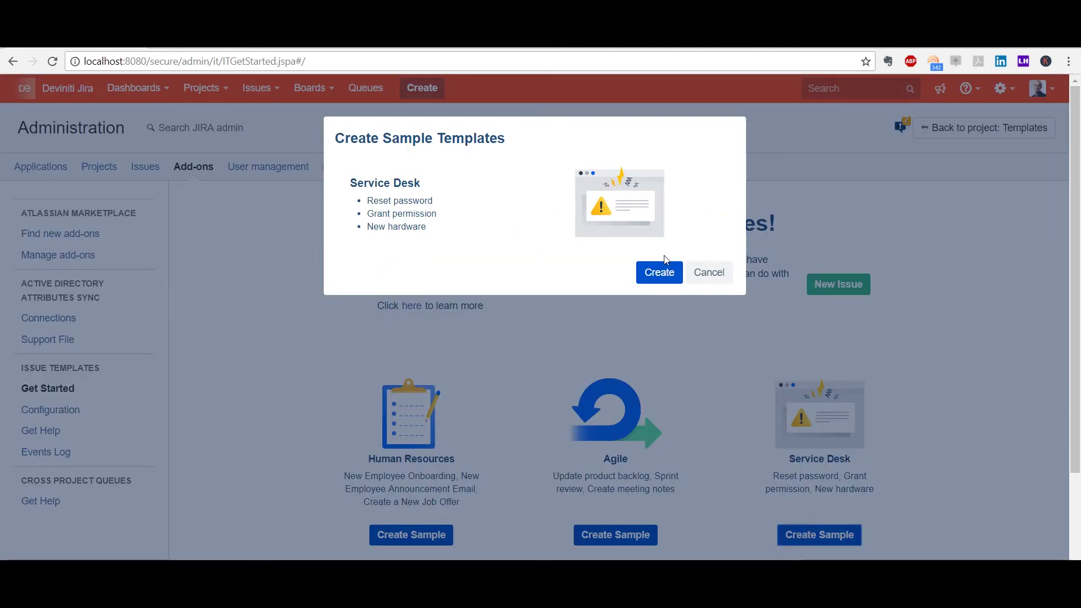
pyautogui.click(659, 272)
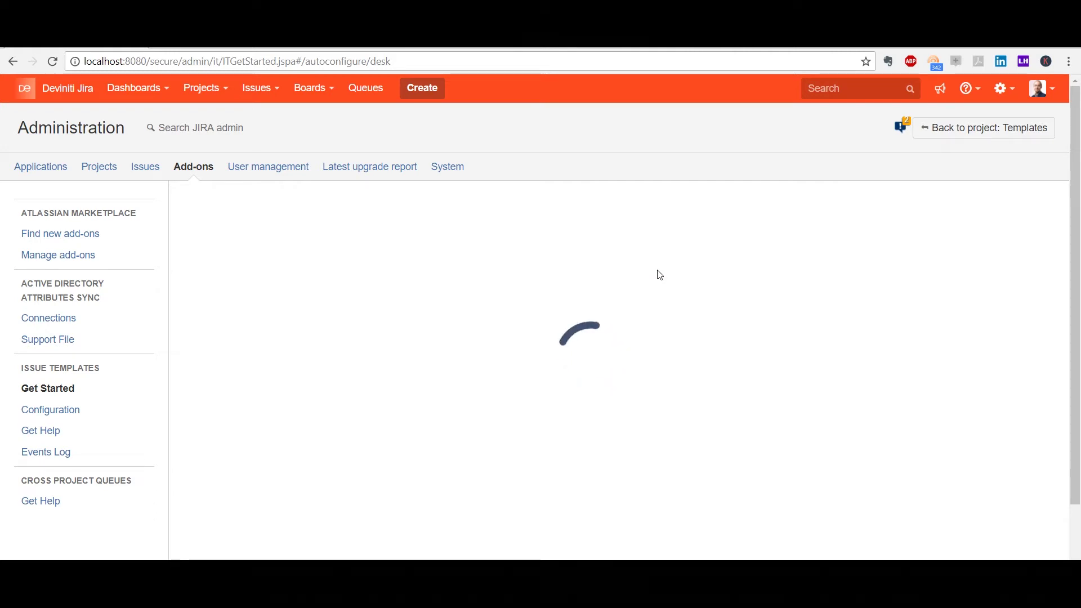
pyautogui.click(166, 92)
pyautogui.click(167, 113)
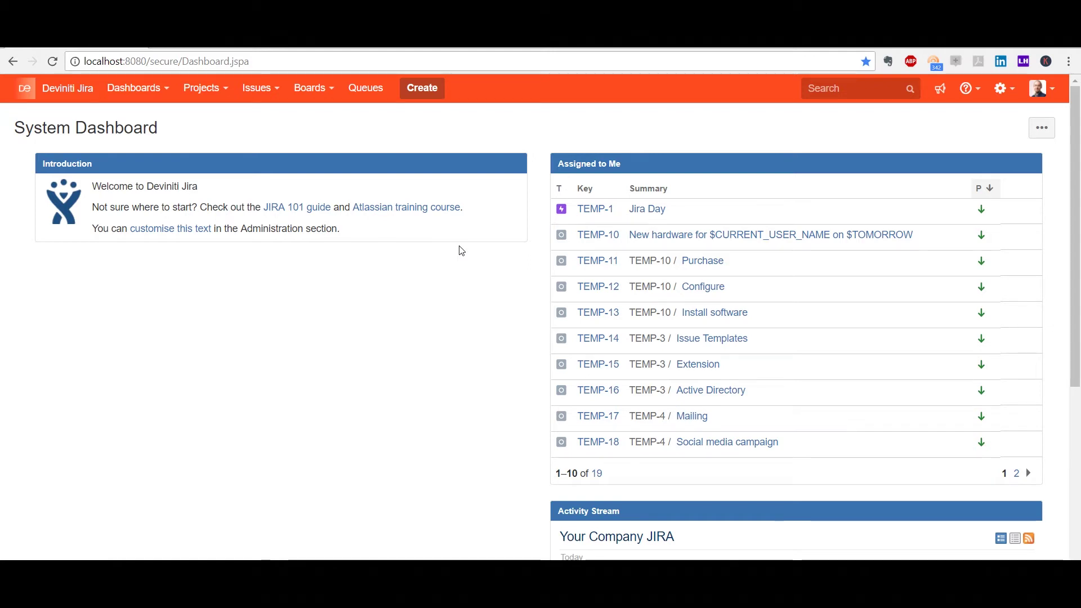
# - Create an issue from the Grant permission Template with APPLICATION set to VPN, then open DE-8
pyautogui.click(434, 98)
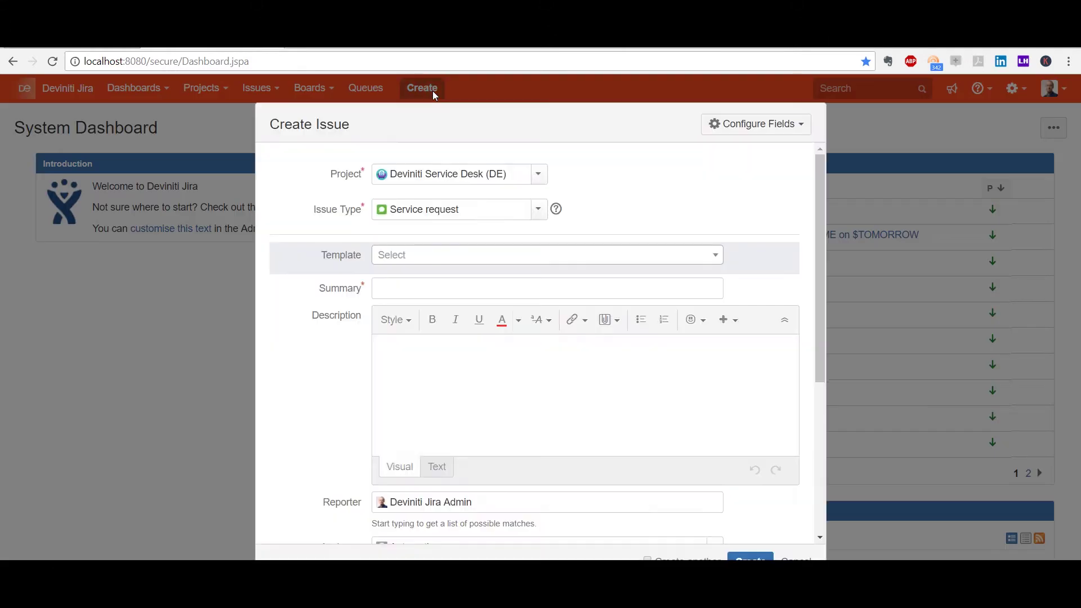
pyautogui.click(489, 260)
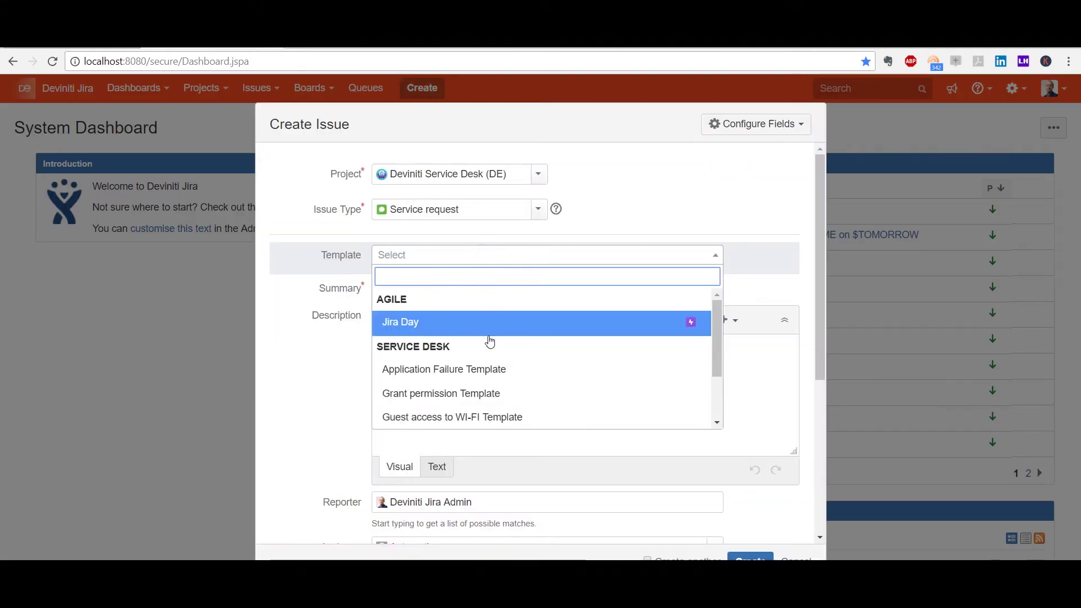
pyautogui.click(495, 397)
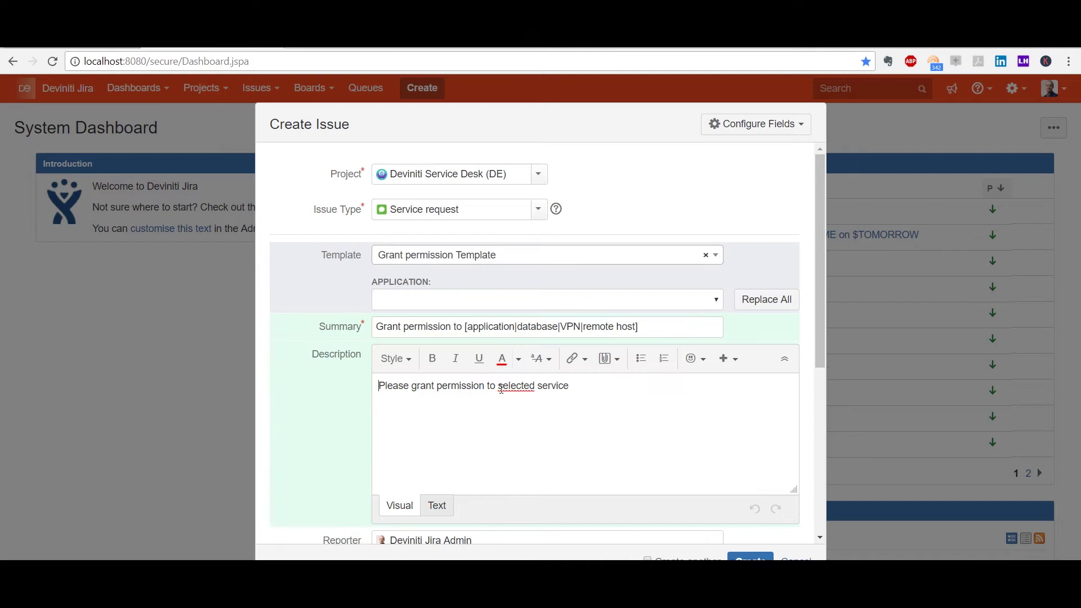
pyautogui.click(655, 299)
pyautogui.click(636, 339)
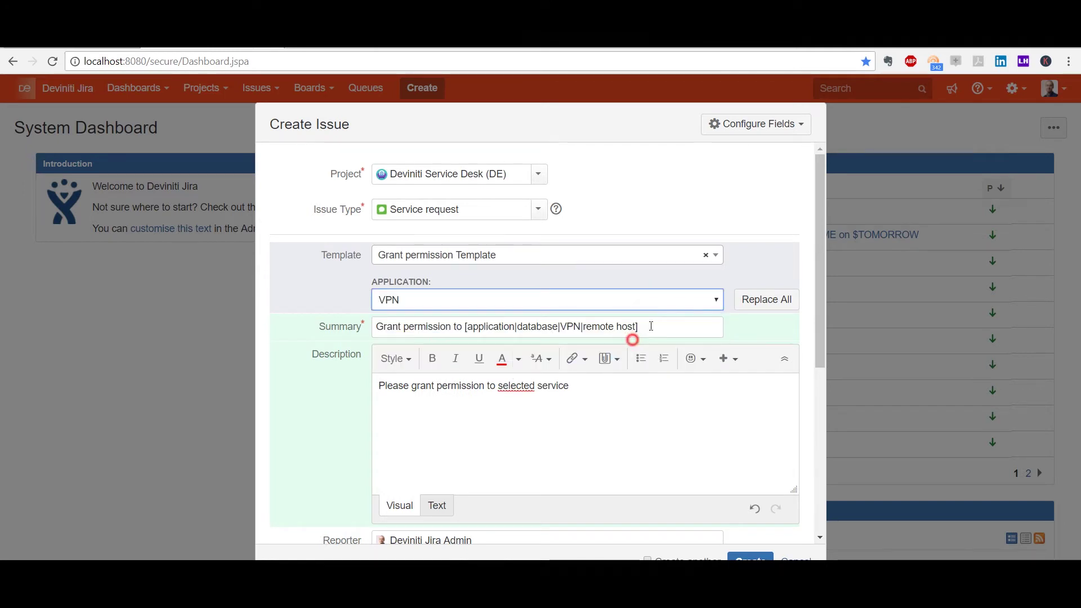
pyautogui.click(757, 299)
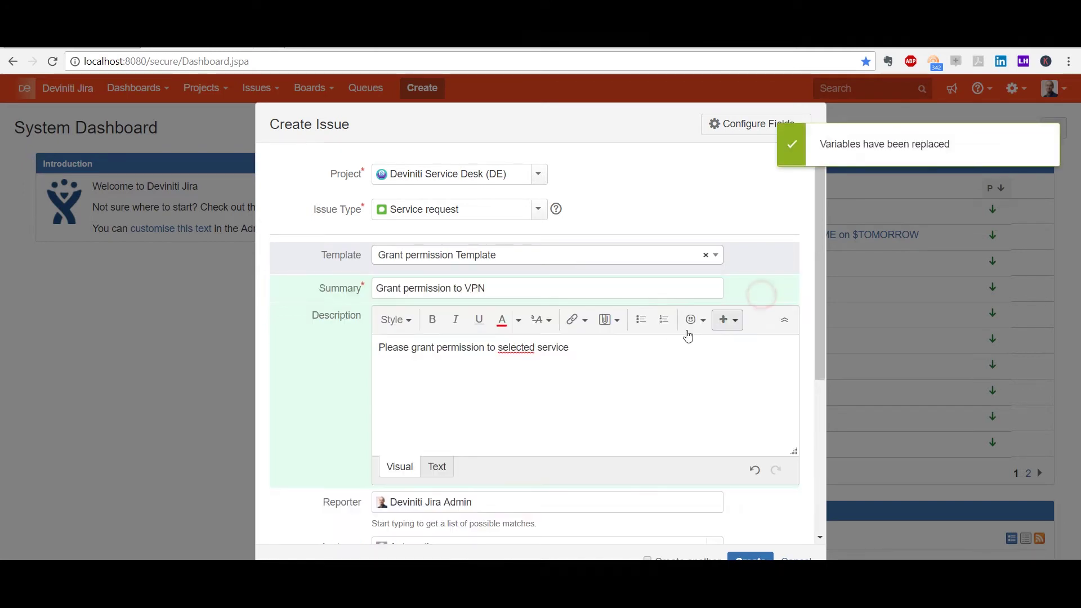
pyautogui.click(742, 556)
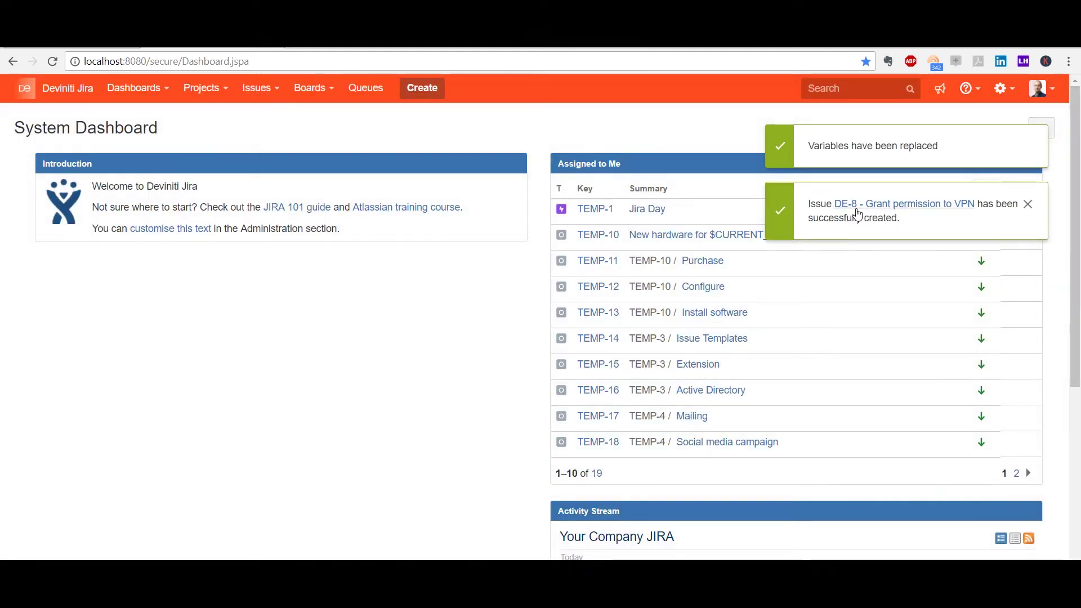
pyautogui.click(856, 206)
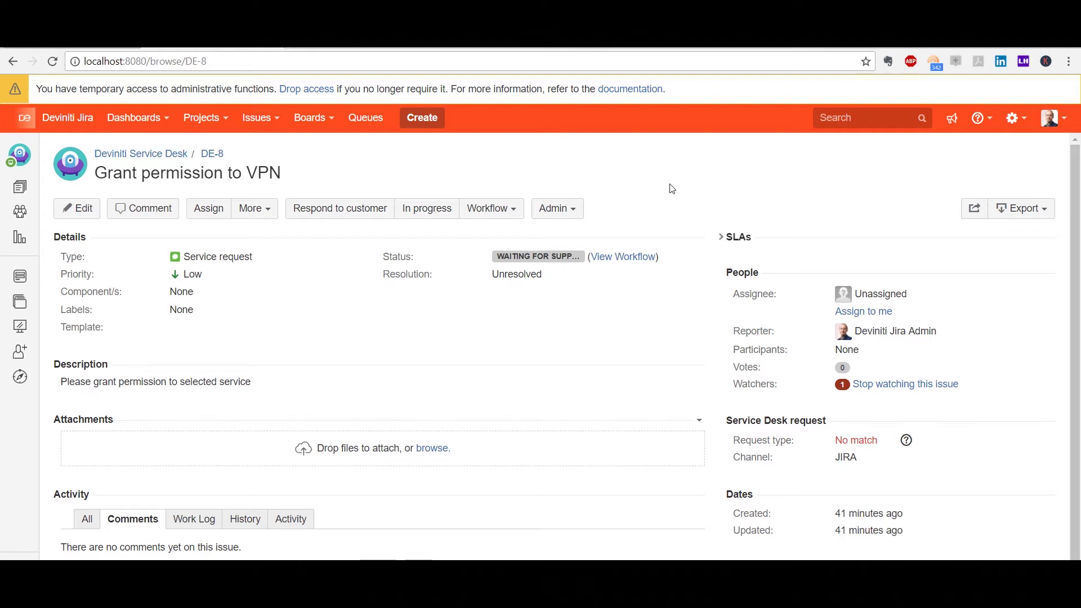
# - Start a new issue based on the New hardware variables template
pyautogui.click(438, 121)
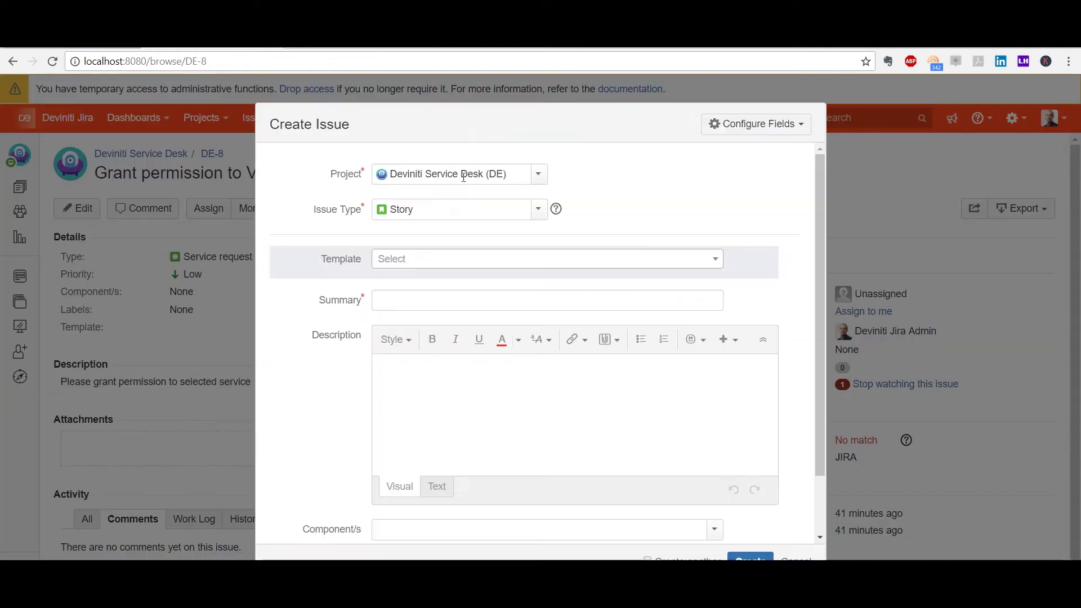
pyautogui.click(500, 266)
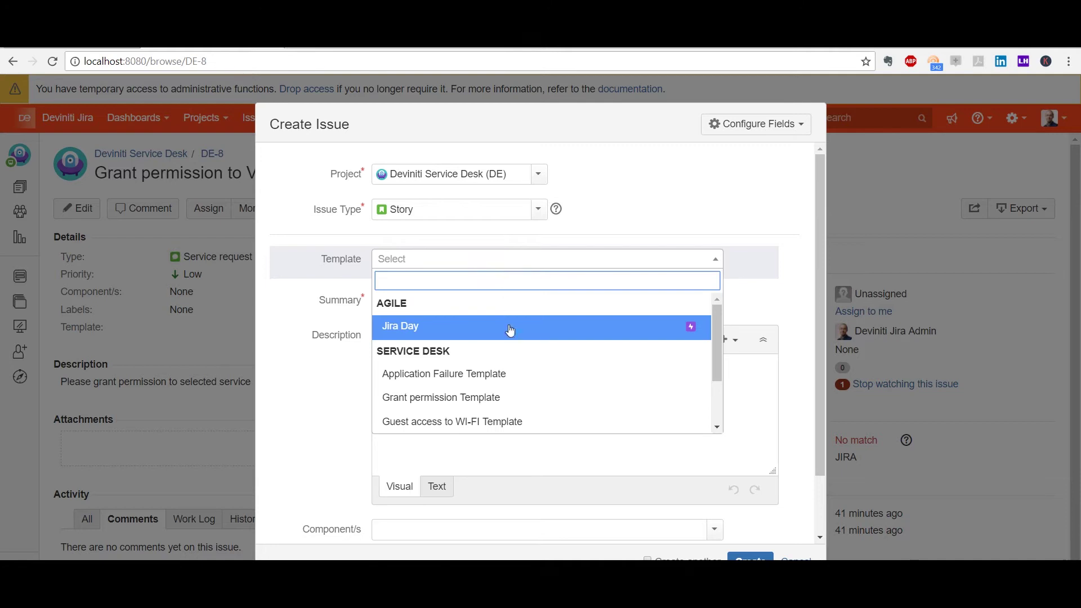
pyautogui.scroll(-1, 514, 352)
pyautogui.click(514, 398)
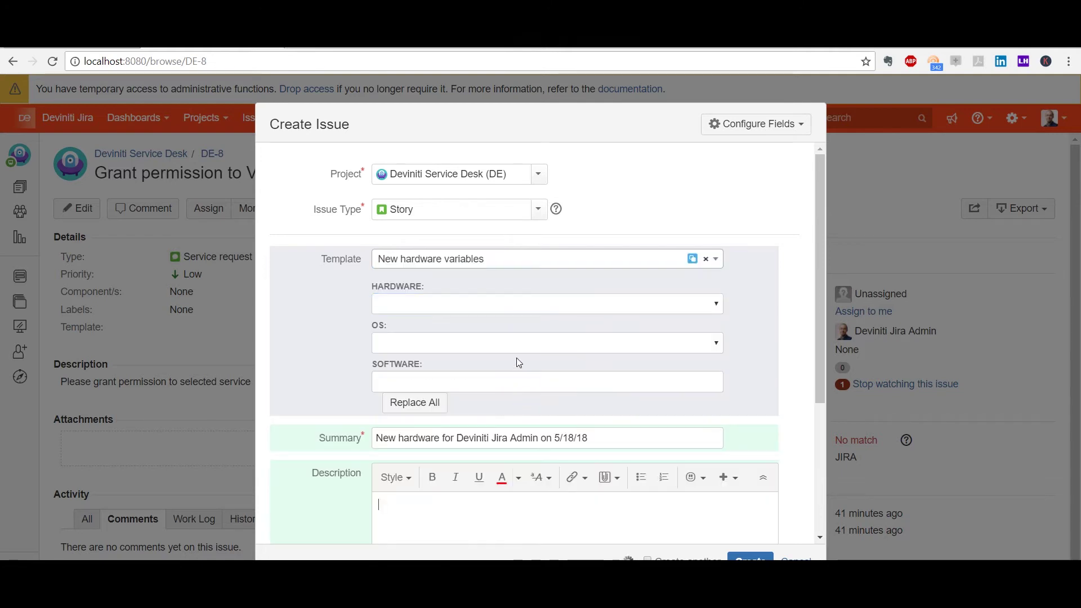
# - Fill in HARDWARE laptop, OS Windows, SOFTWARE Adobe Photoshop, create the story and open DE-19
pyautogui.click(516, 304)
pyautogui.click(517, 334)
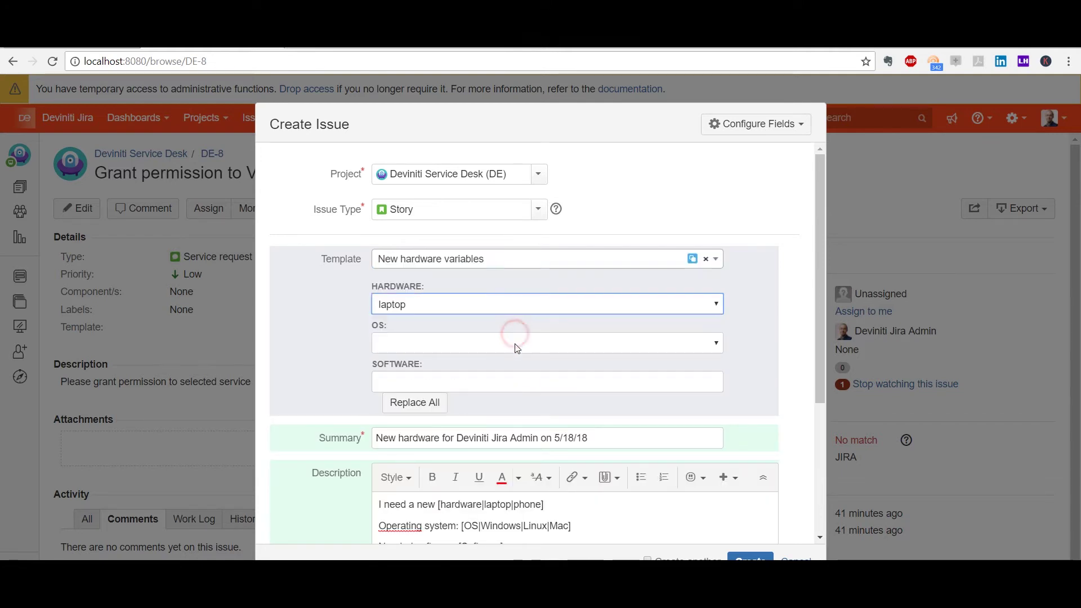
pyautogui.click(514, 345)
pyautogui.click(515, 369)
pyautogui.click(515, 380)
pyautogui.write('Adobe Photoshop')
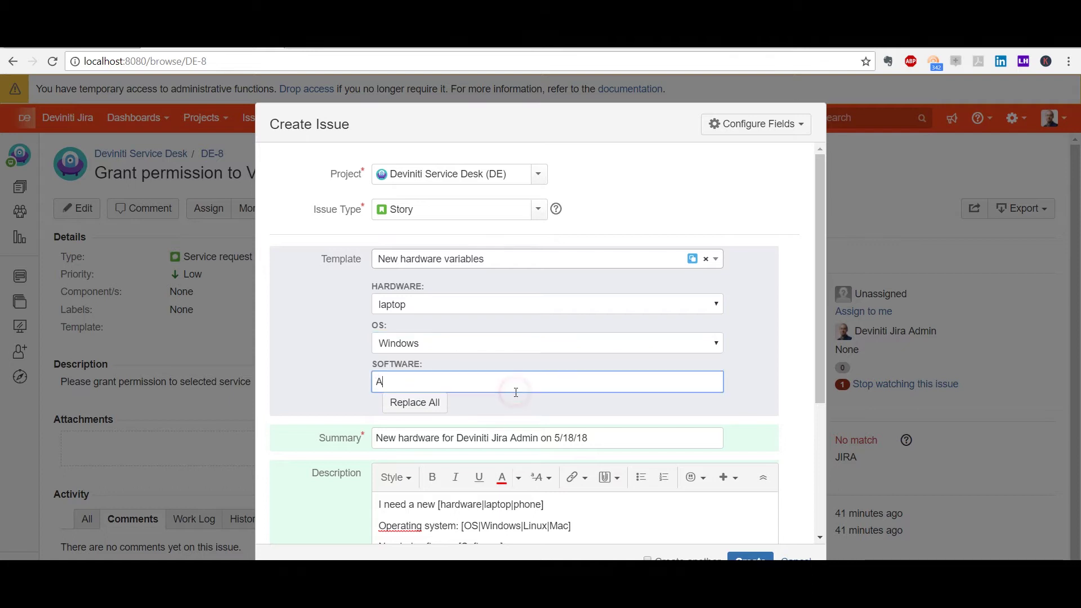
pyautogui.click(416, 402)
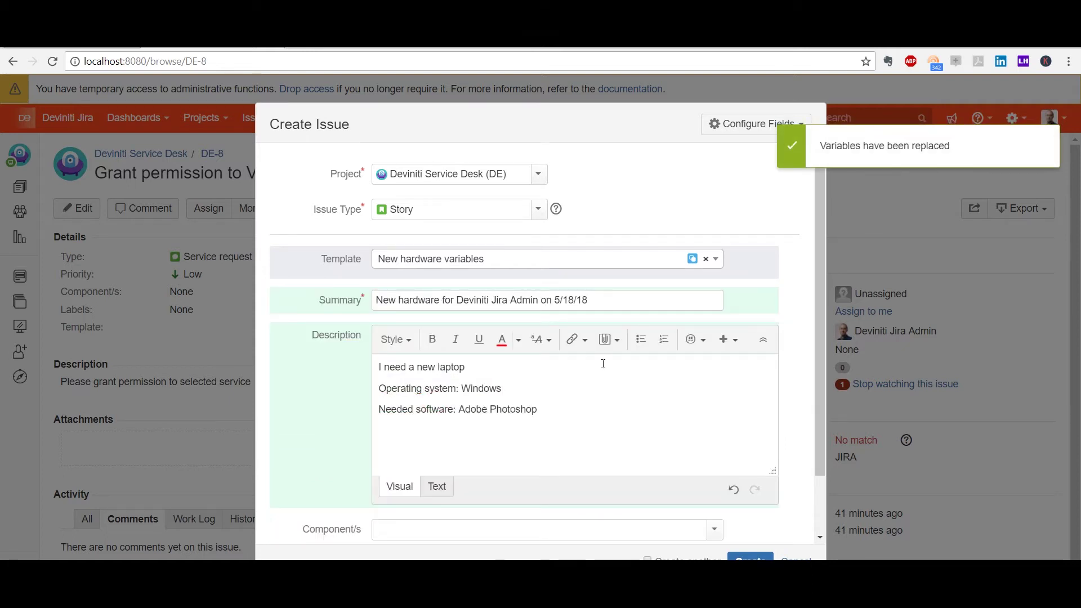
pyautogui.click(748, 559)
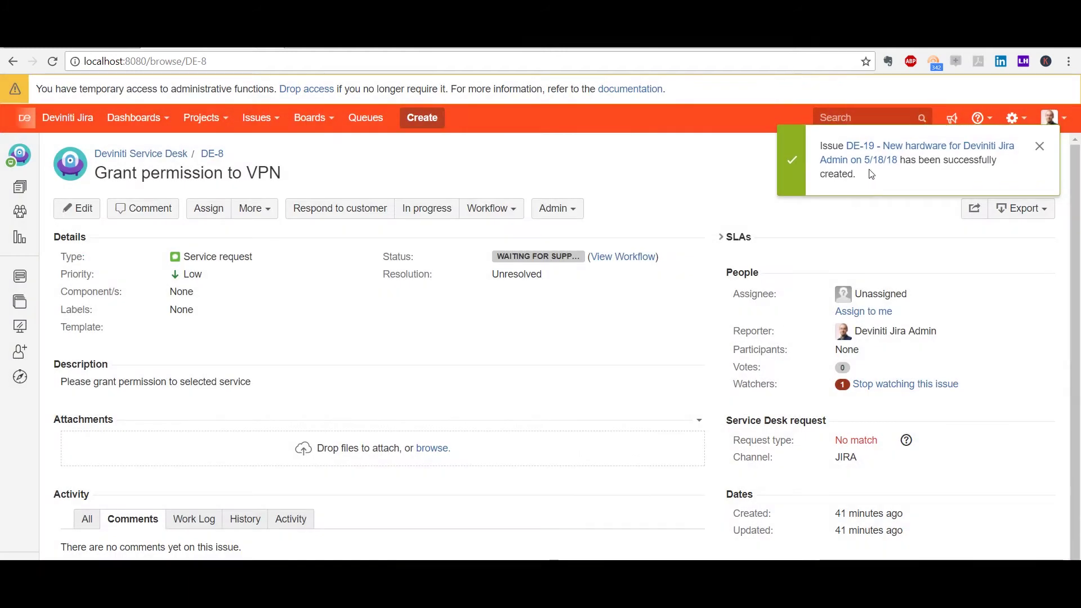
pyautogui.click(871, 159)
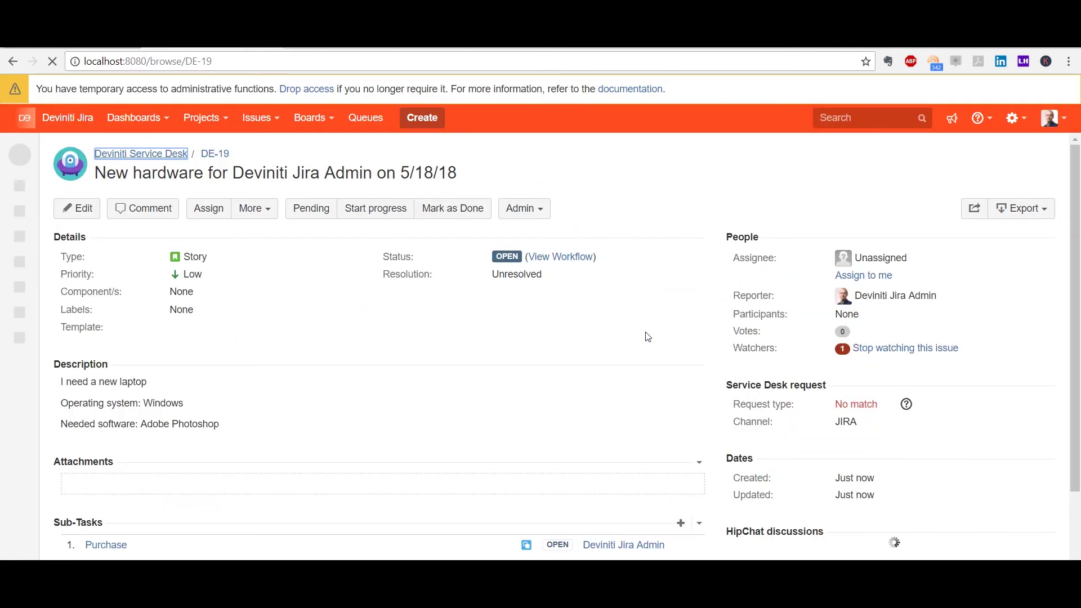
# - Scroll down DE-19 to review its sub-tasks
pyautogui.scroll(-3, 642, 332)
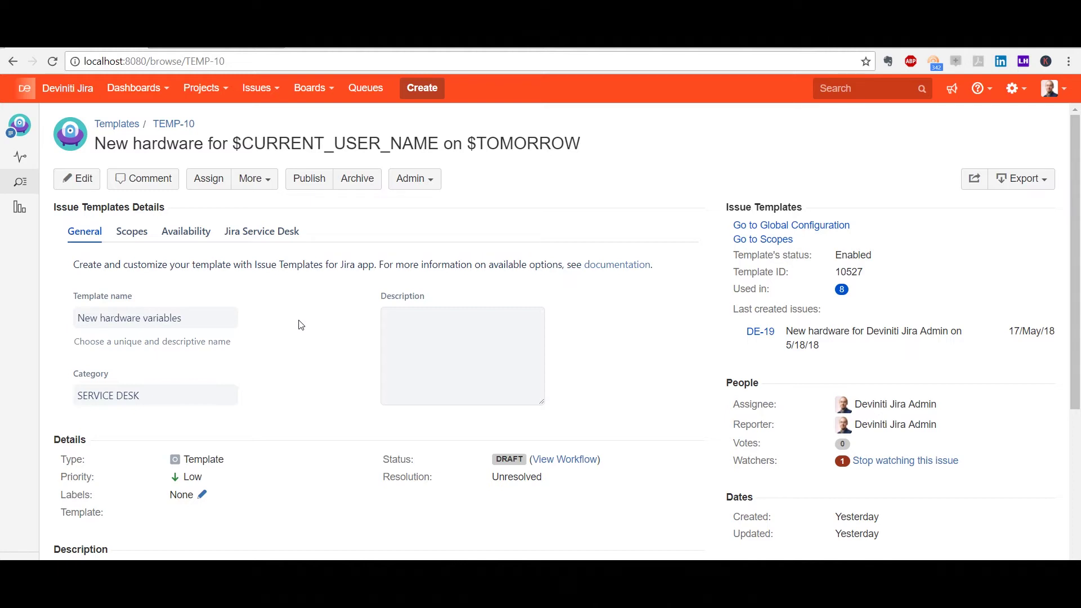
# - Try editing the template name and category, keeping SERVICE DESK instead of HUMAN RESOURCES
pyautogui.click(207, 319)
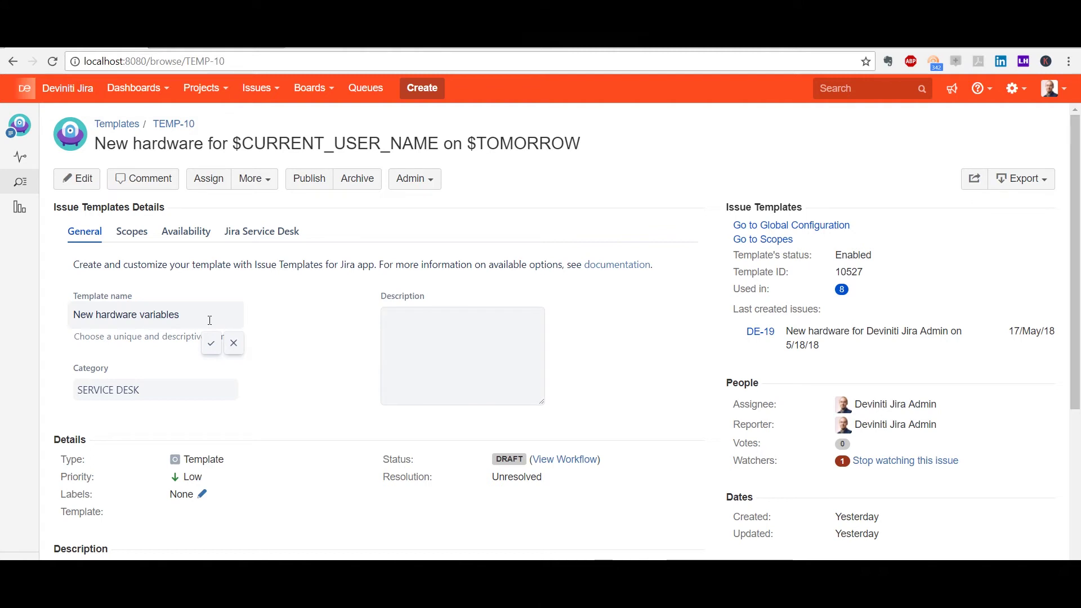
pyautogui.click(230, 343)
pyautogui.click(219, 394)
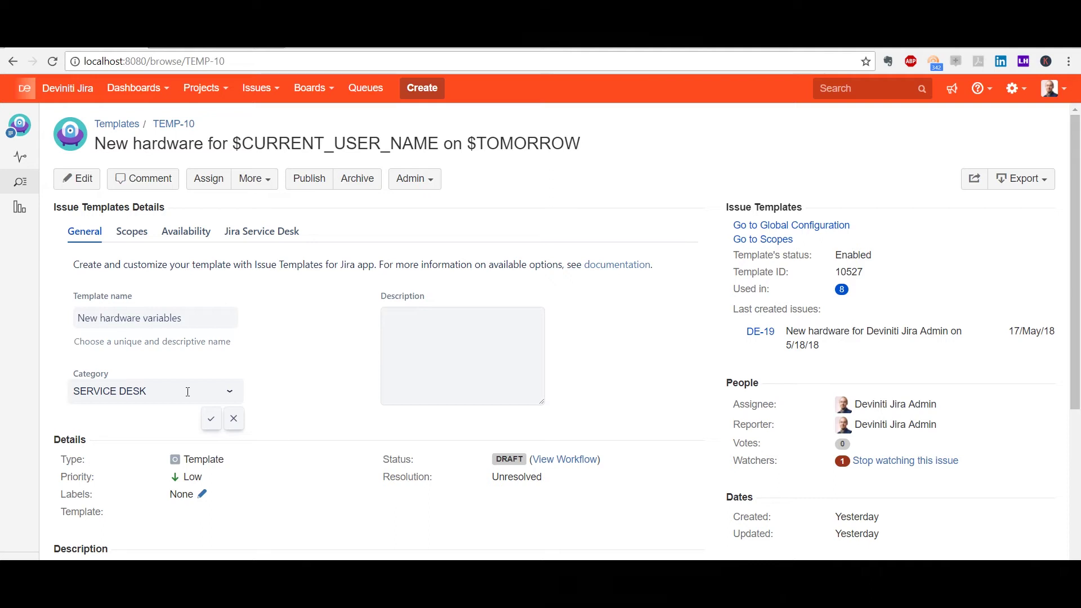
pyautogui.click(225, 391)
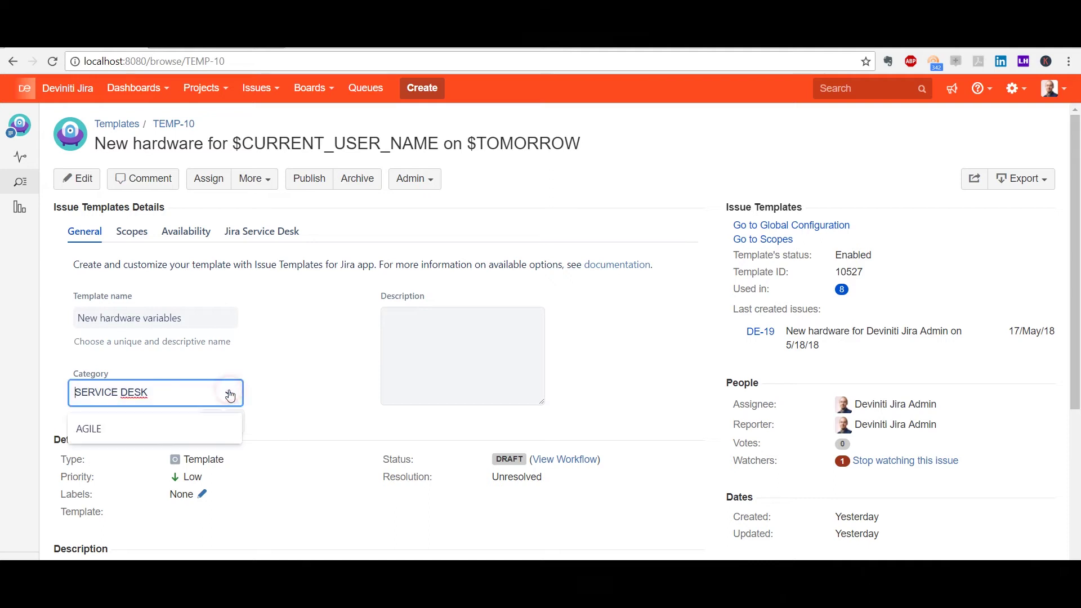
pyautogui.moveTo(182, 390); pyautogui.dragTo(51, 399)
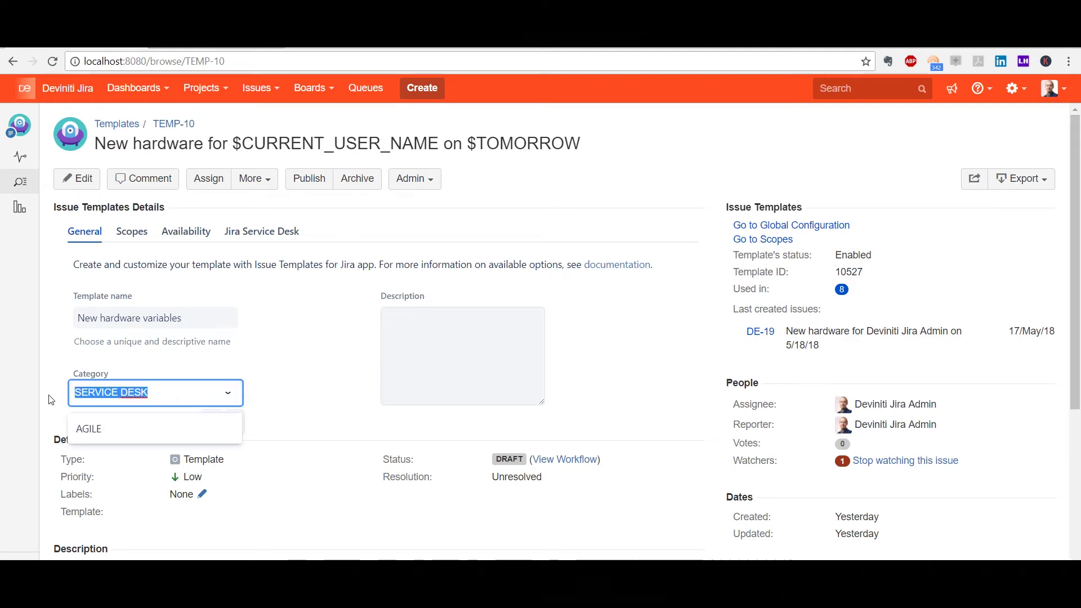
pyautogui.write('HUMAN RESOURCES')
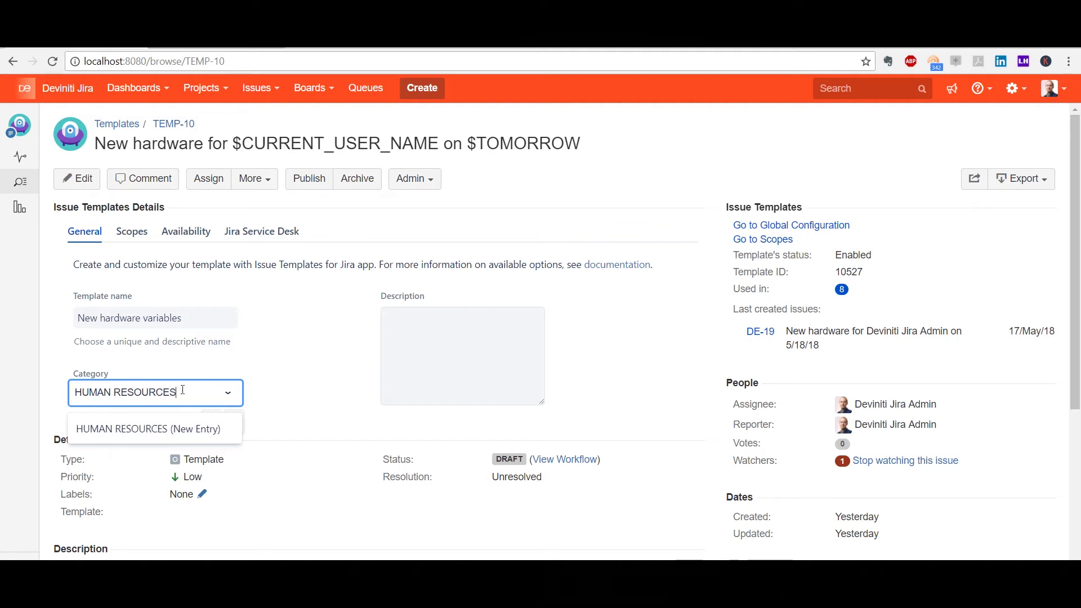
pyautogui.moveTo(180, 389); pyautogui.dragTo(42, 394)
pyautogui.press('BackSpace')
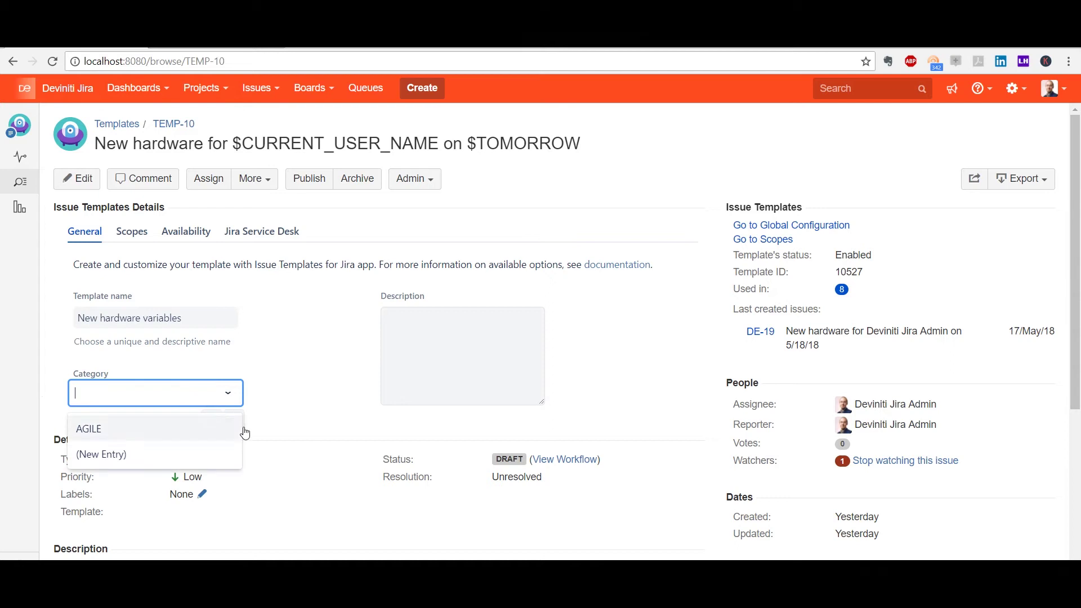
pyautogui.click(274, 421)
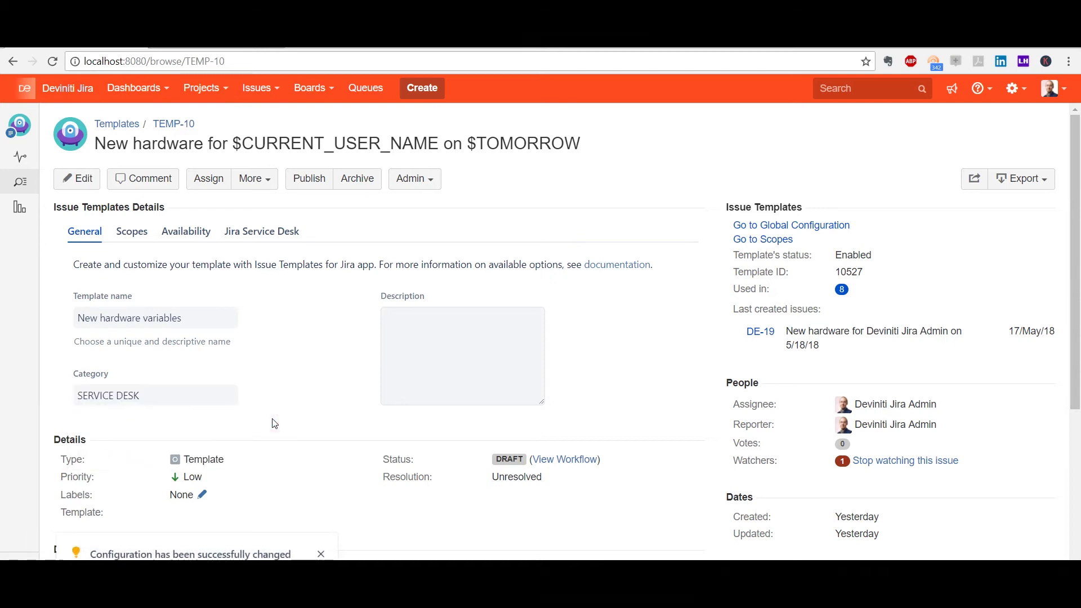
# - Cancel a description edit and switch to TEMP-10's Scopes settings
pyautogui.click(449, 357)
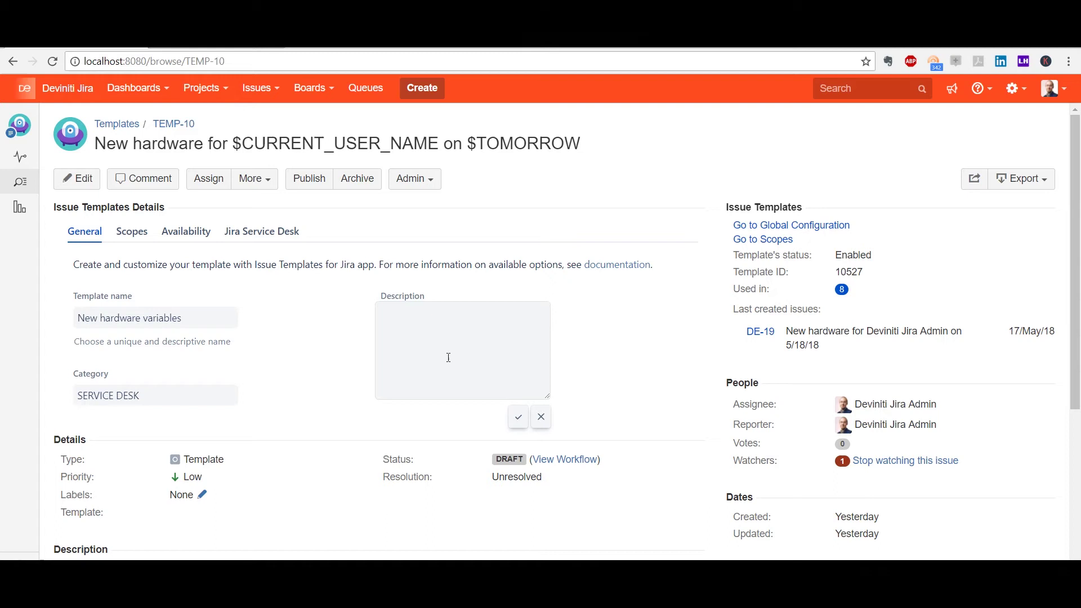
pyautogui.click(541, 417)
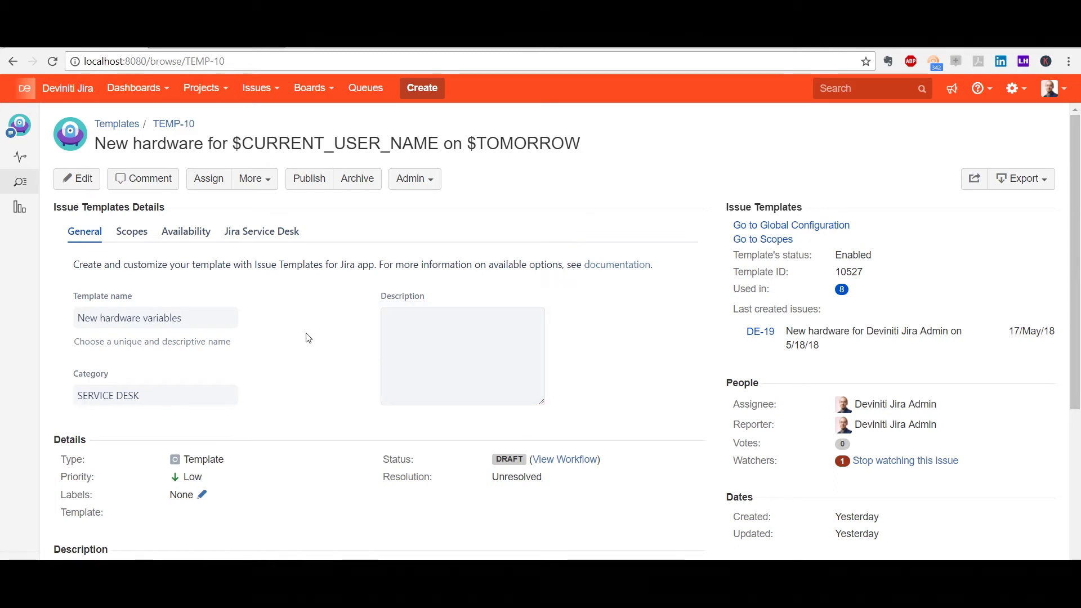
pyautogui.click(130, 234)
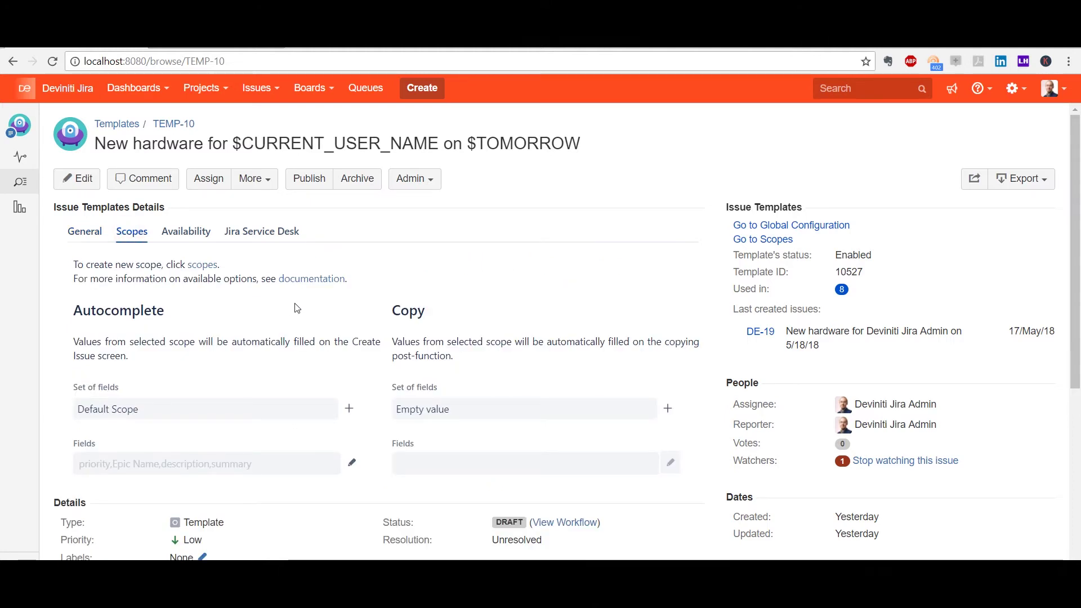
# - Try adding a new autocomplete field set, cancel it, and edit the Default Scope's fields instead
pyautogui.click(149, 323)
pyautogui.click(459, 320)
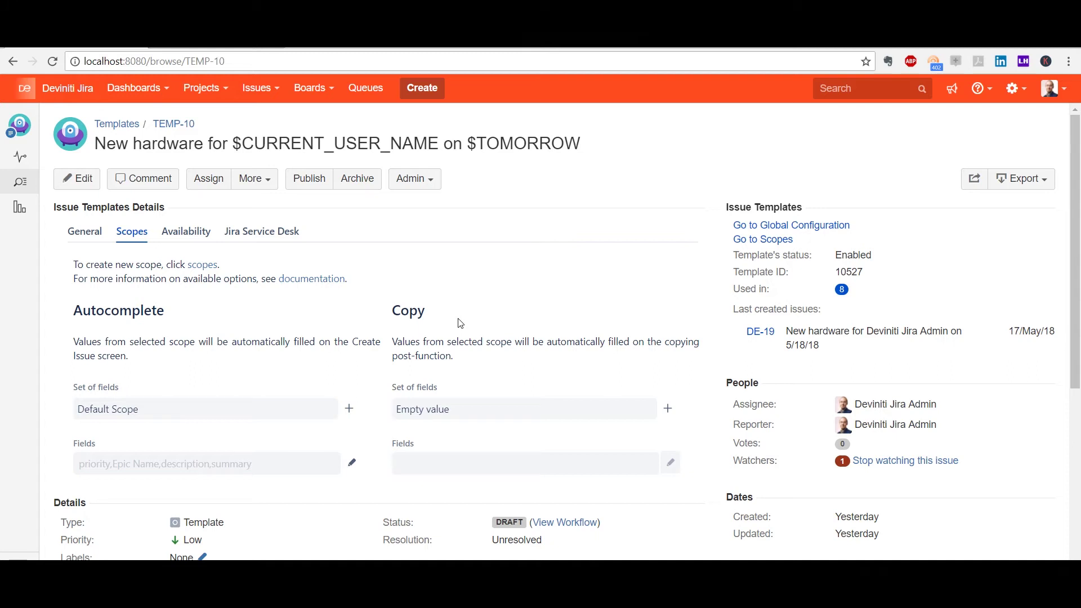
pyautogui.click(349, 409)
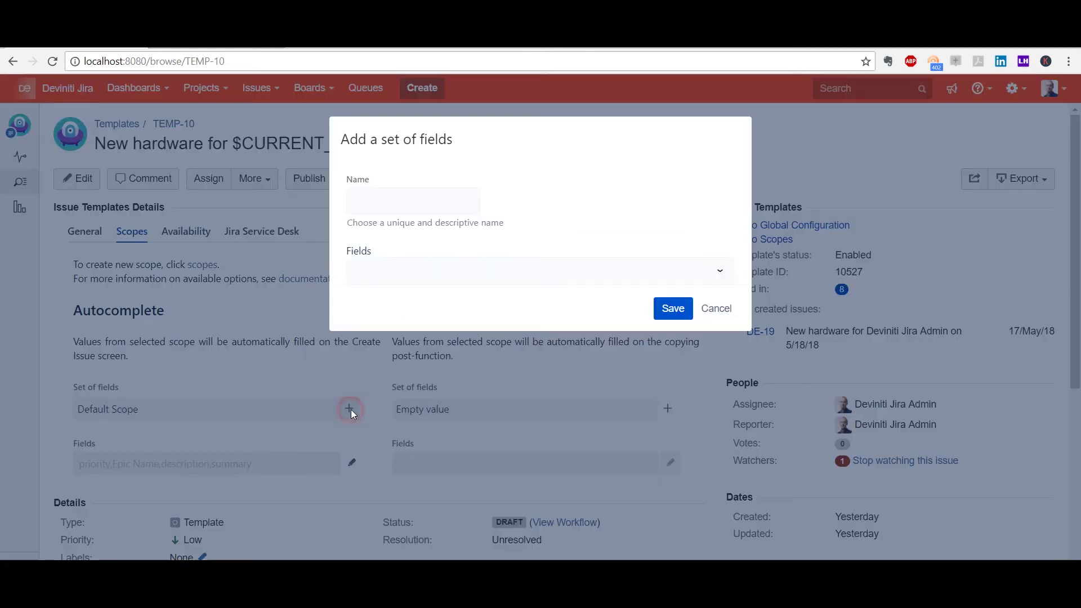
pyautogui.click(408, 201)
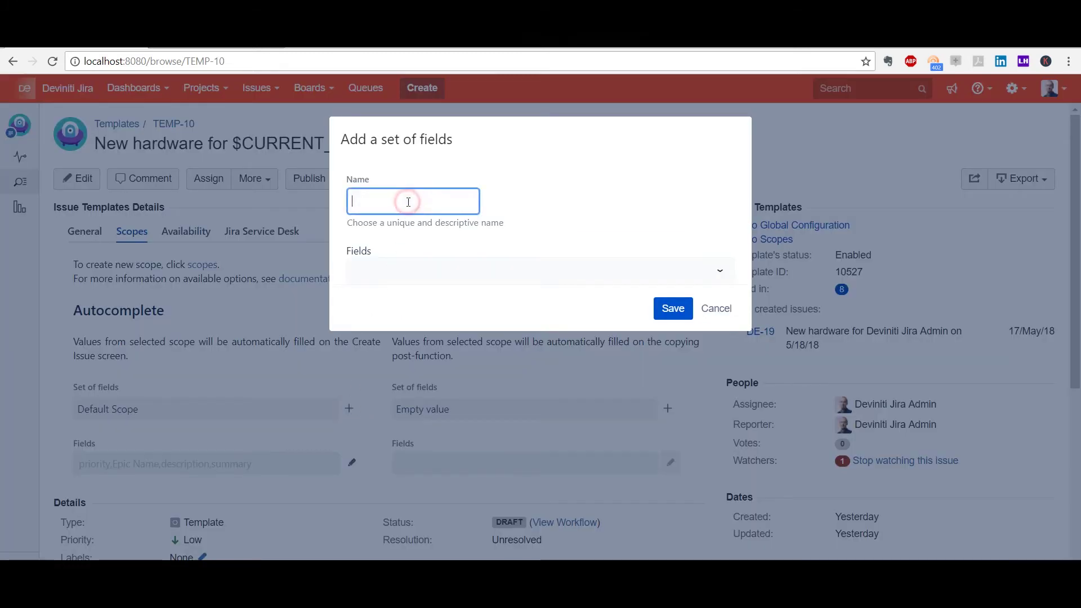
pyautogui.click(416, 271)
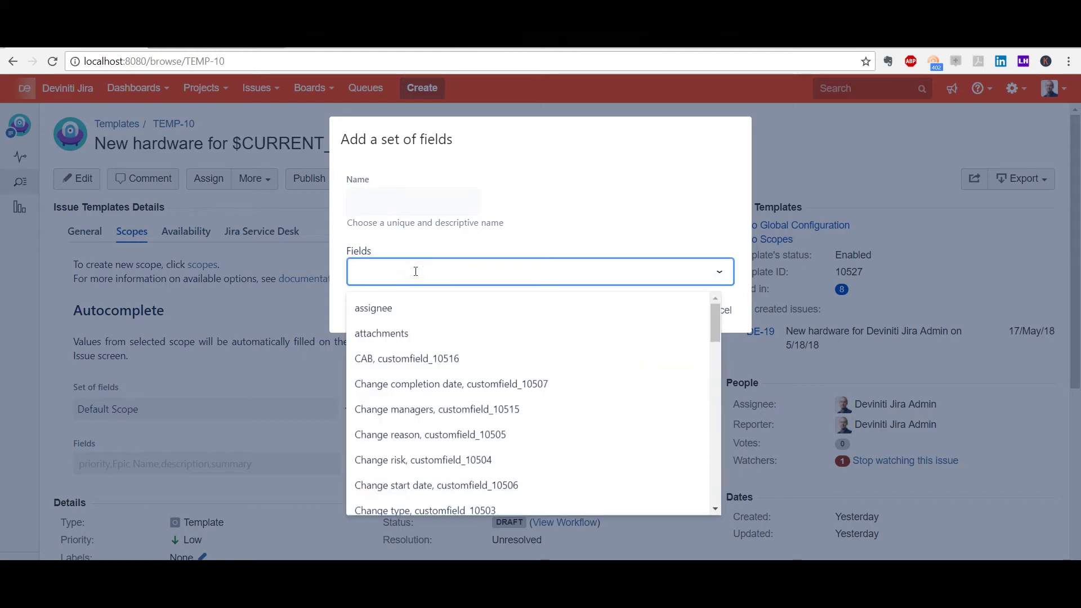
pyautogui.click(576, 198)
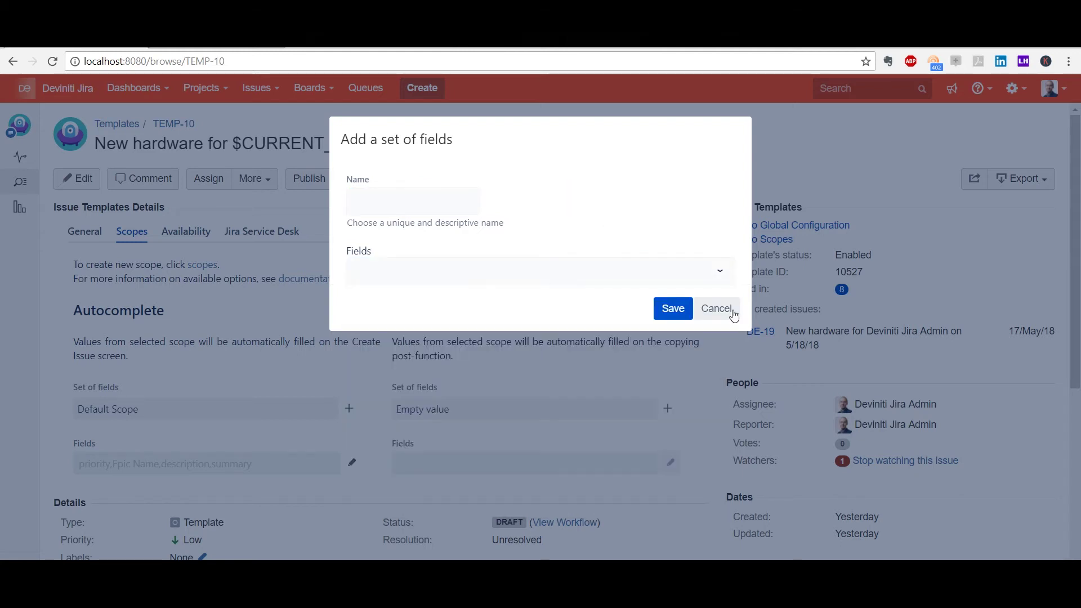
pyautogui.click(733, 310)
pyautogui.click(351, 462)
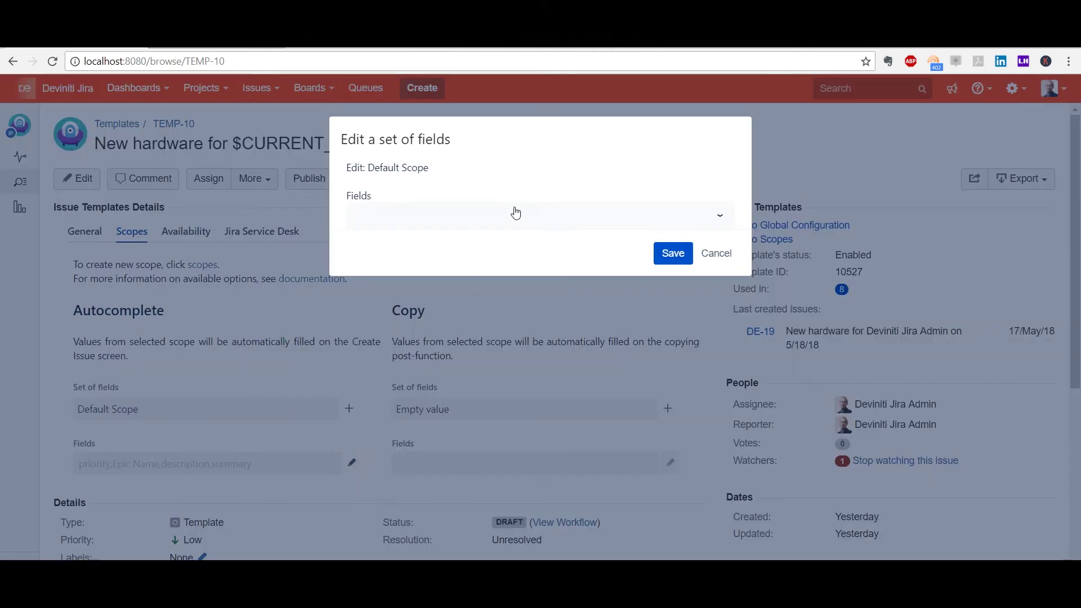
# - Toggle priority's Read only and Overwrite on and back off, then enable its Alternative source
pyautogui.click(714, 255)
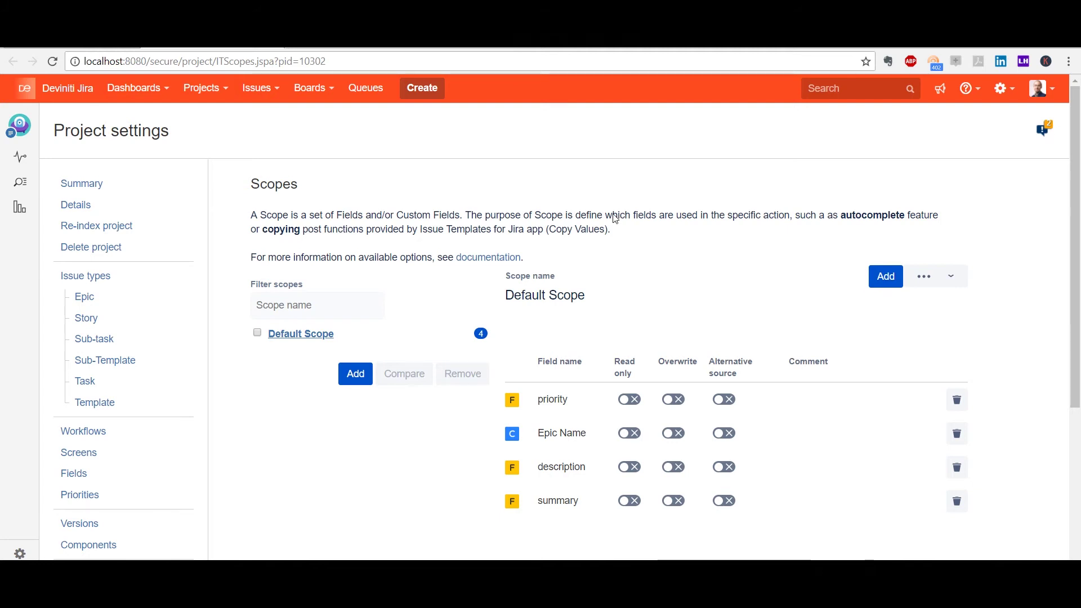
pyautogui.click(633, 400)
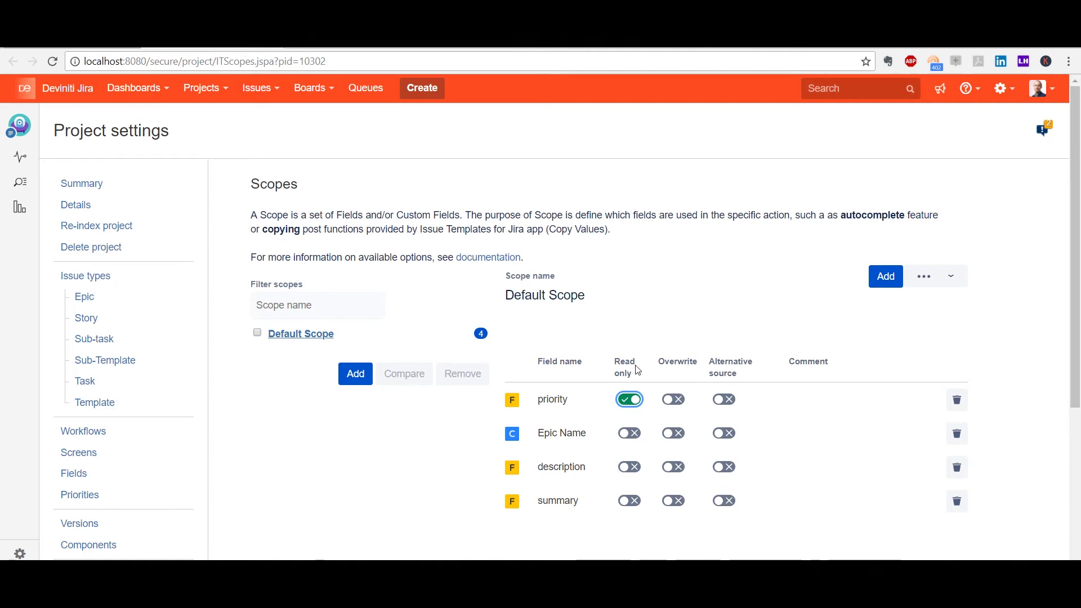
pyautogui.click(633, 401)
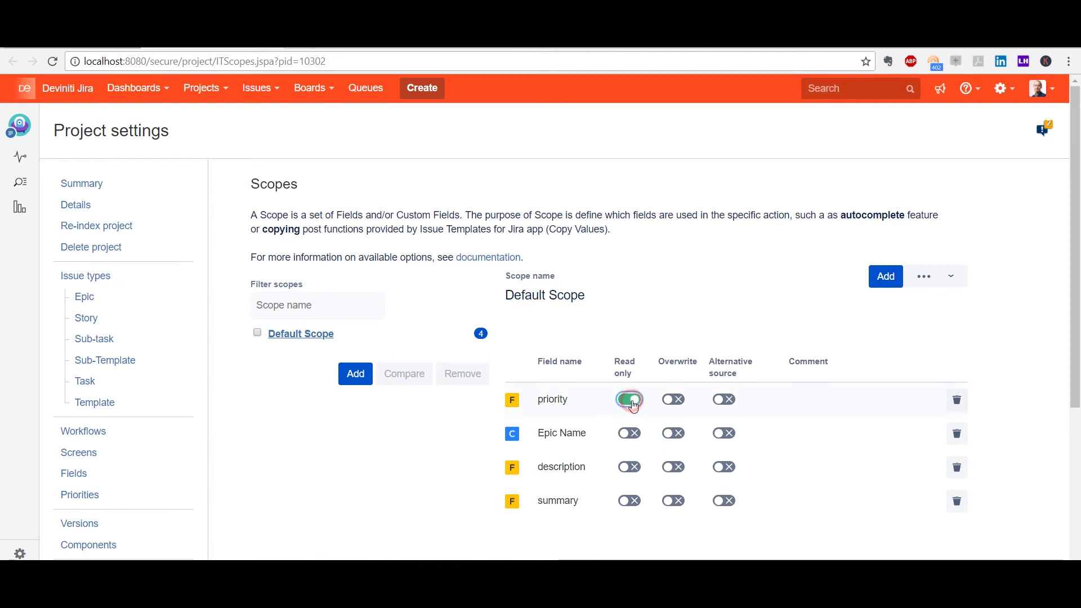
pyautogui.click(676, 399)
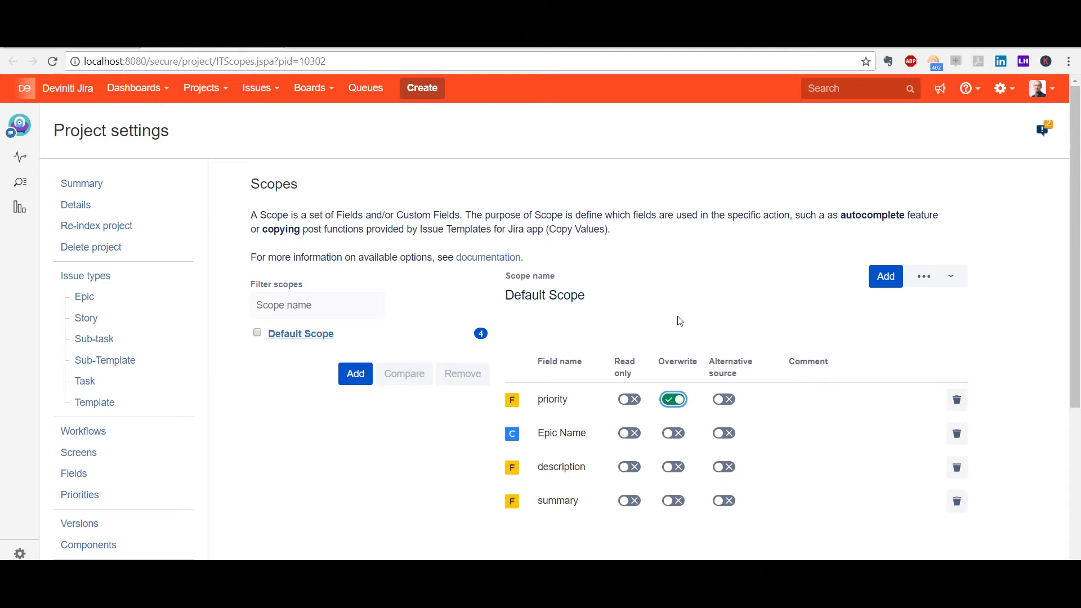
pyautogui.click(674, 400)
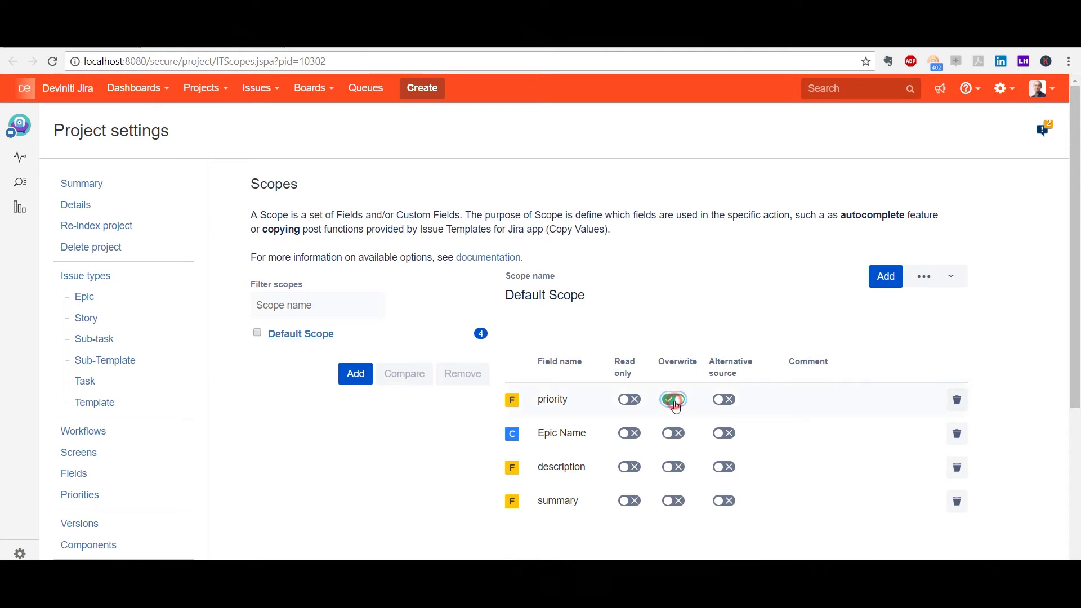
pyautogui.click(731, 403)
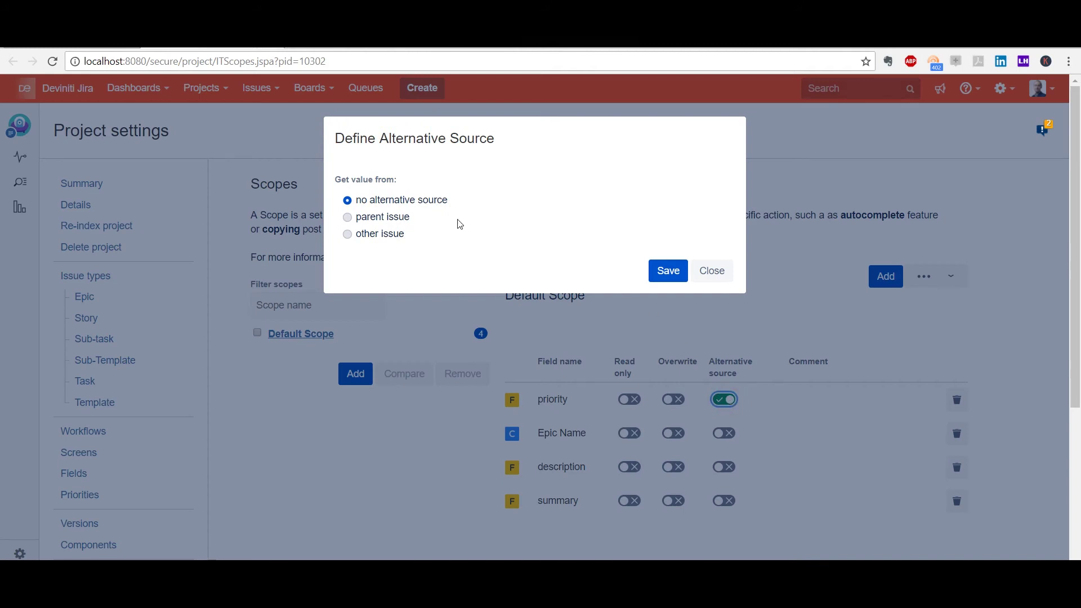
# - Try parent issue and other issue sources for priority, close unsaved, and return to TEMP-10 Scopes
pyautogui.click(348, 218)
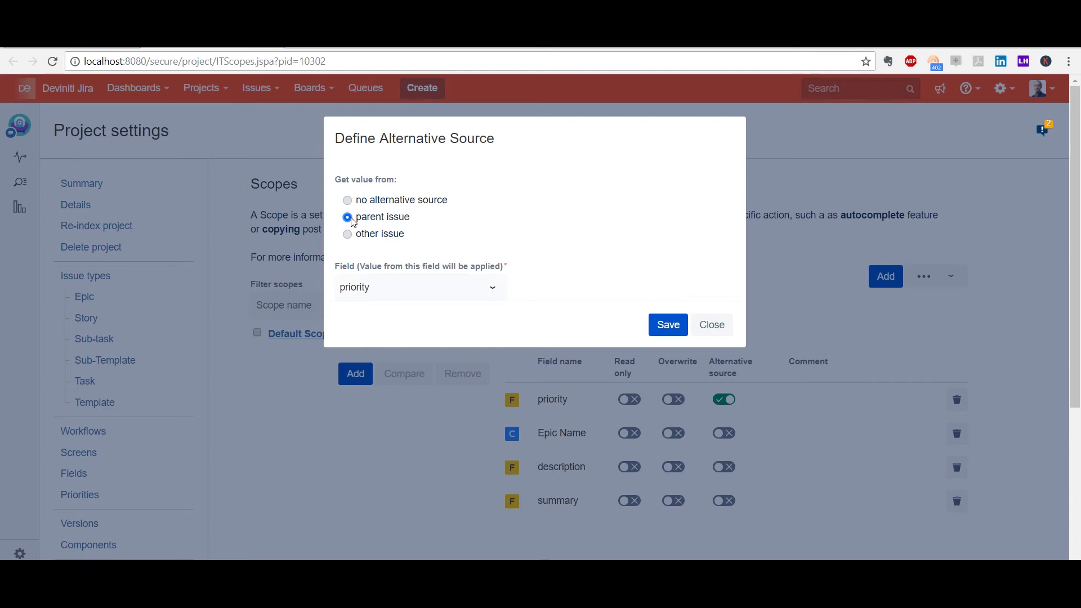
pyautogui.click(348, 235)
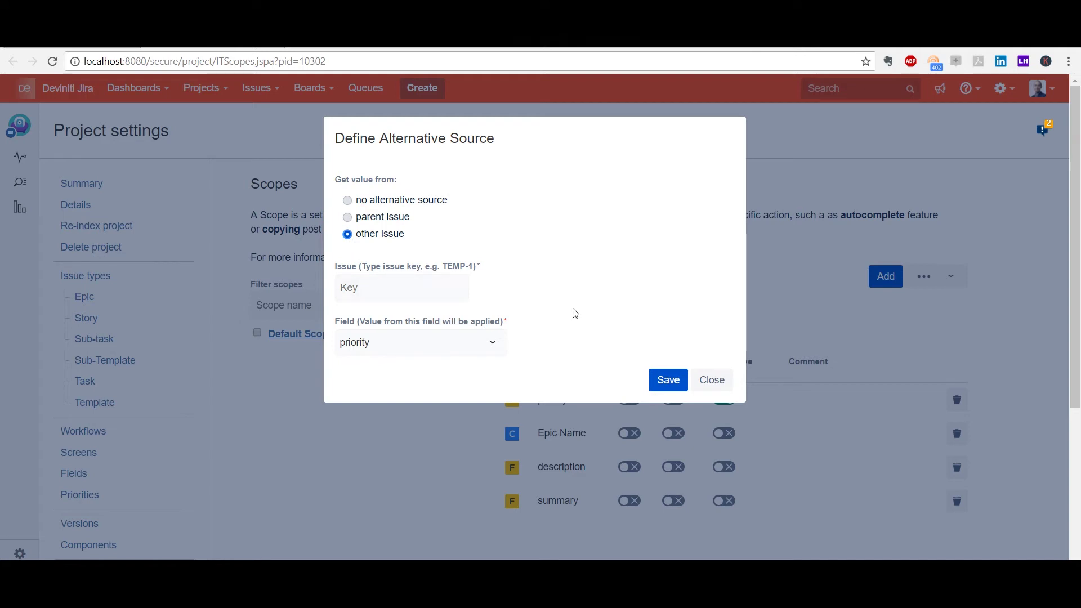
pyautogui.click(712, 380)
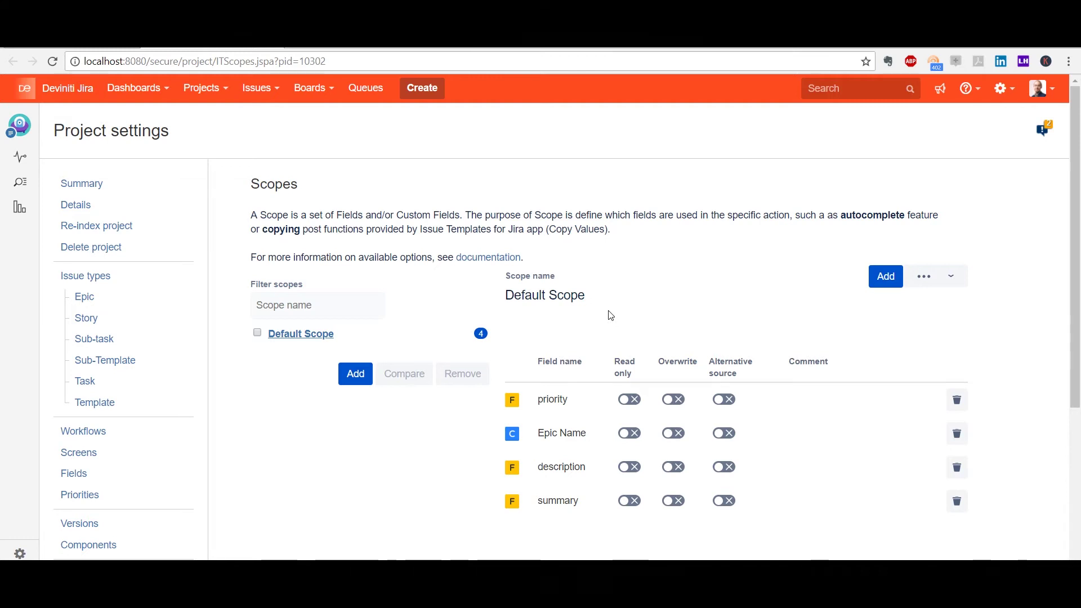
pyautogui.click(90, 45)
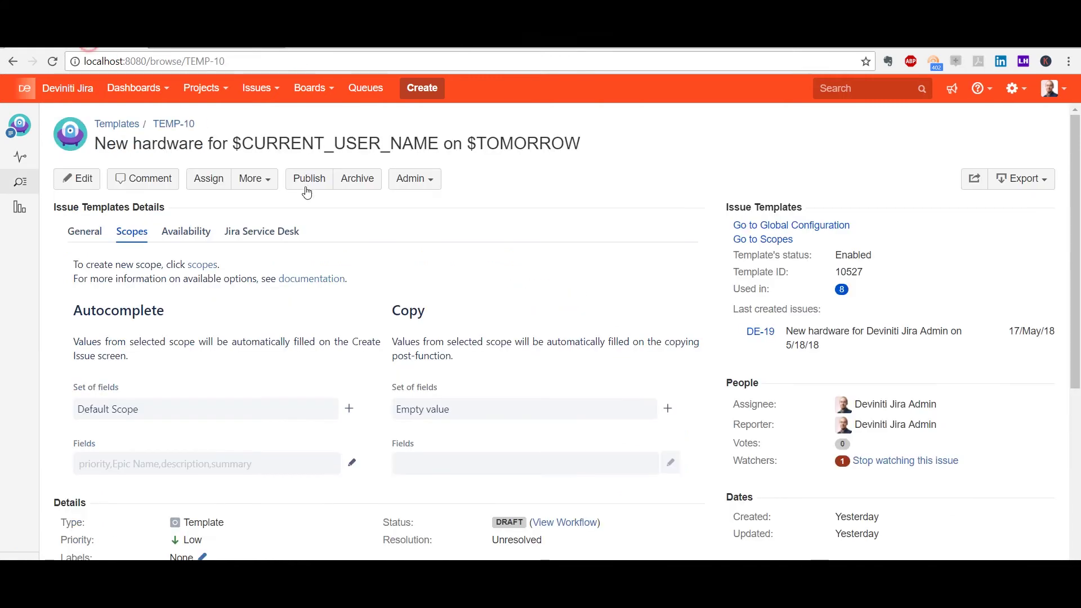
# - Keep the template enabled and restrict its Projects to Deviniti Service Desk
pyautogui.click(201, 233)
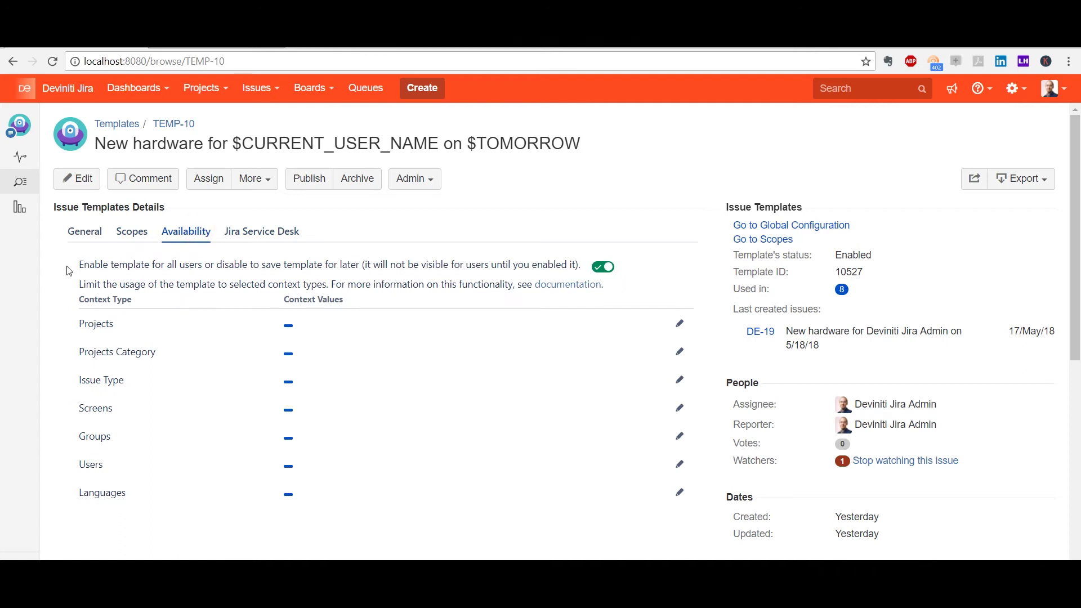
pyautogui.click(604, 269)
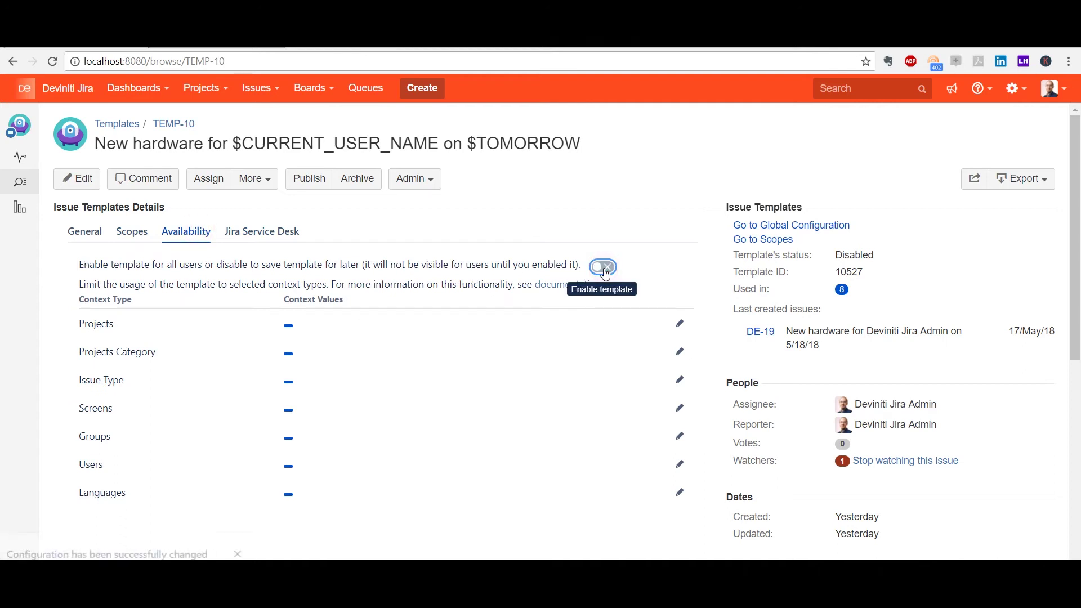
pyautogui.click(605, 273)
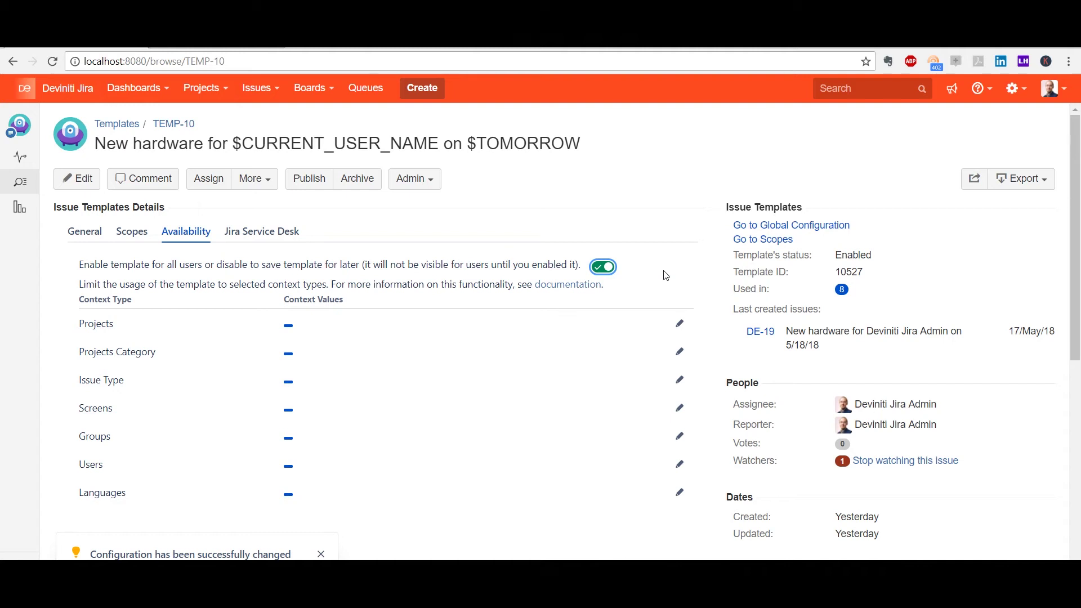
pyautogui.click(680, 326)
pyautogui.click(489, 203)
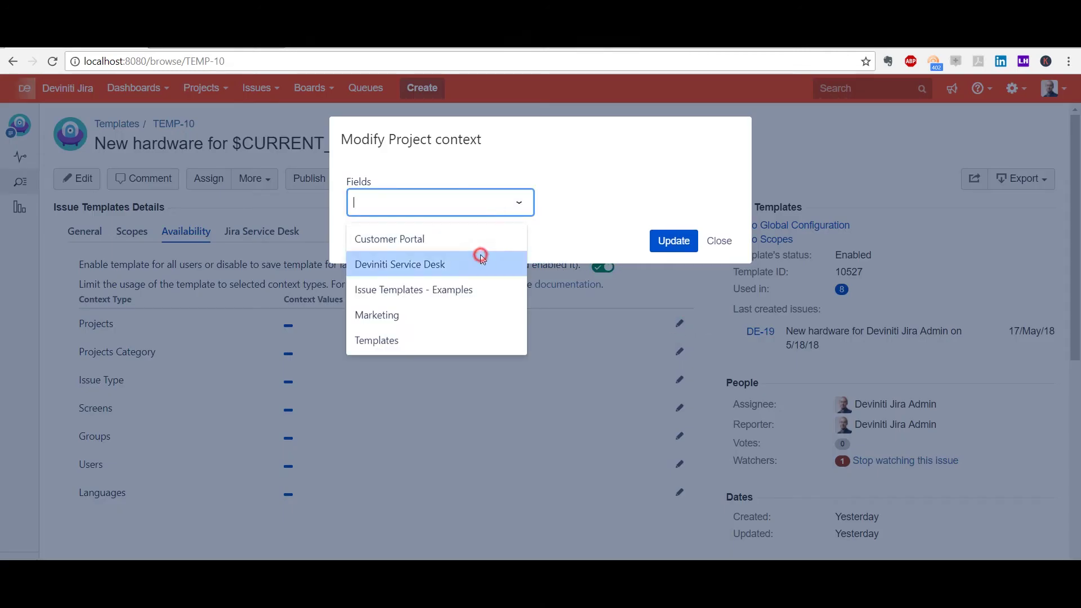
pyautogui.click(482, 258)
pyautogui.click(658, 250)
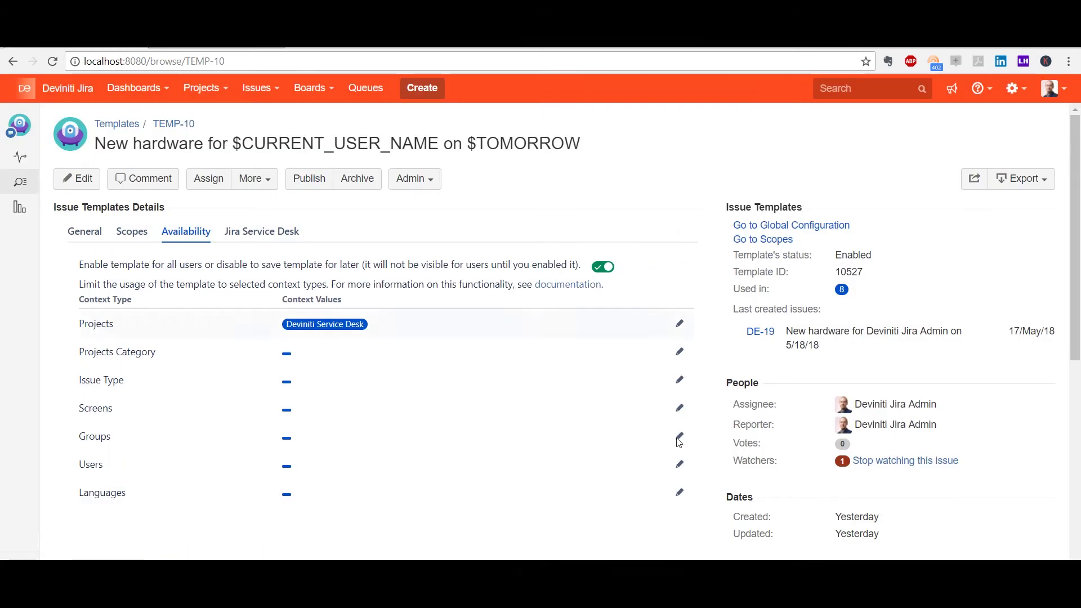
# - Review the Languages options and close them without selecting any language
pyautogui.click(680, 492)
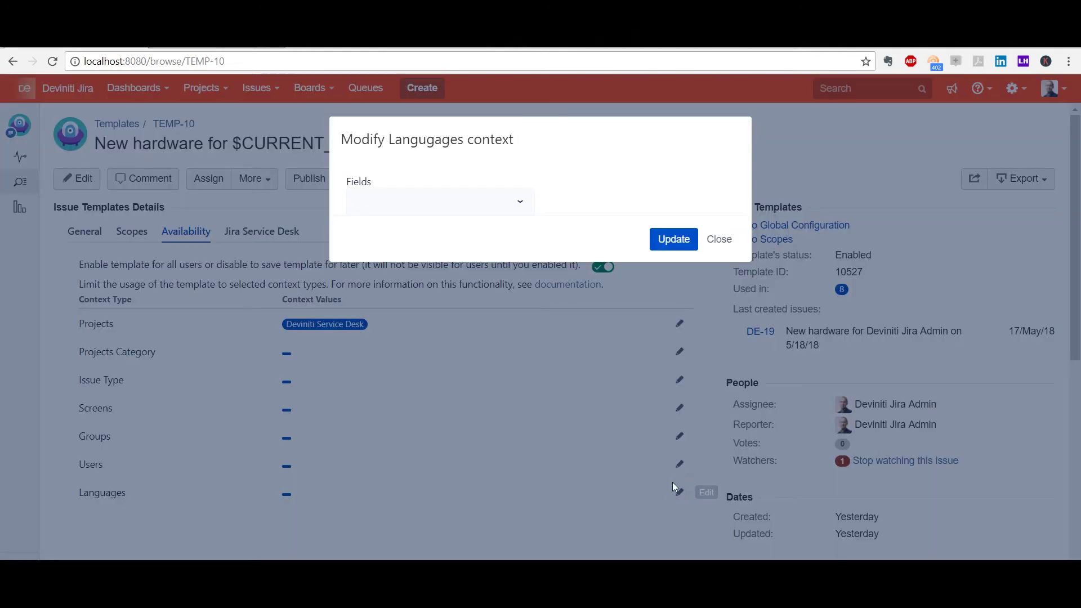
pyautogui.click(499, 203)
pyautogui.scroll(-8, 460, 272)
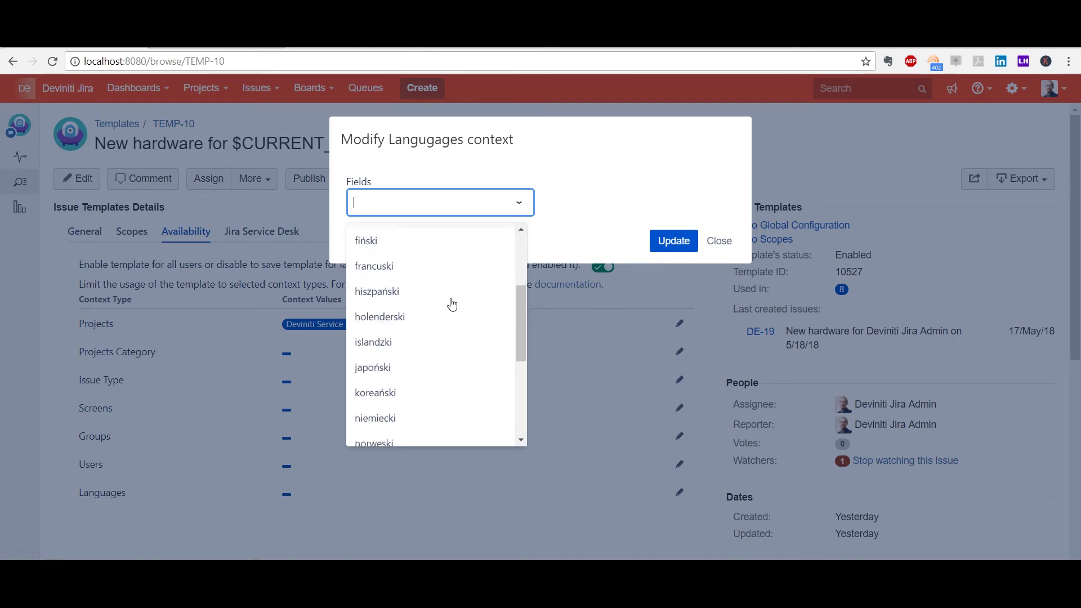
pyautogui.scroll(8, 450, 304)
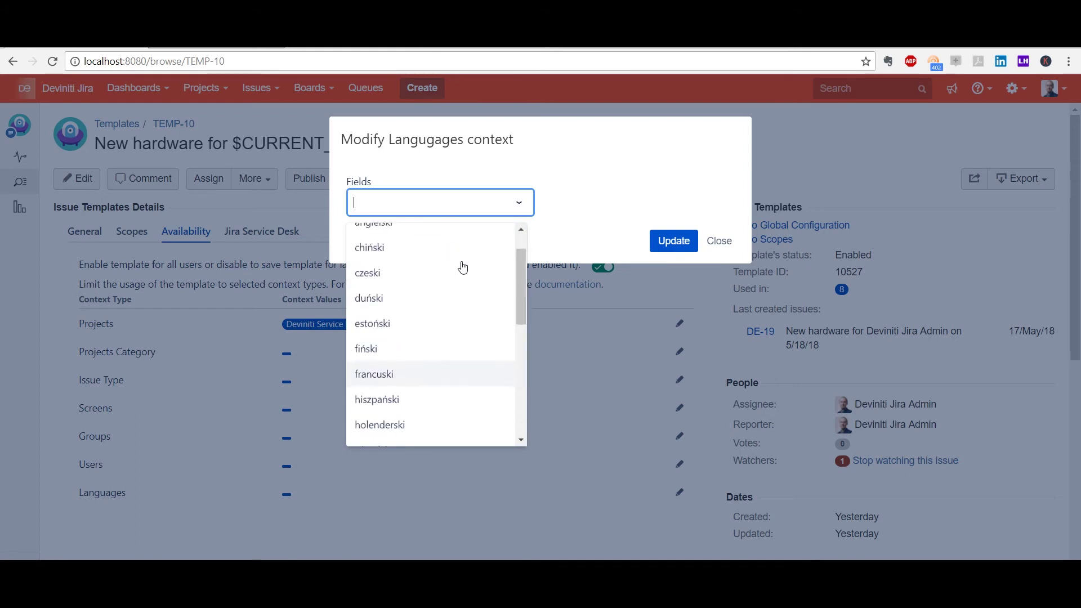
pyautogui.click(574, 164)
pyautogui.click(722, 242)
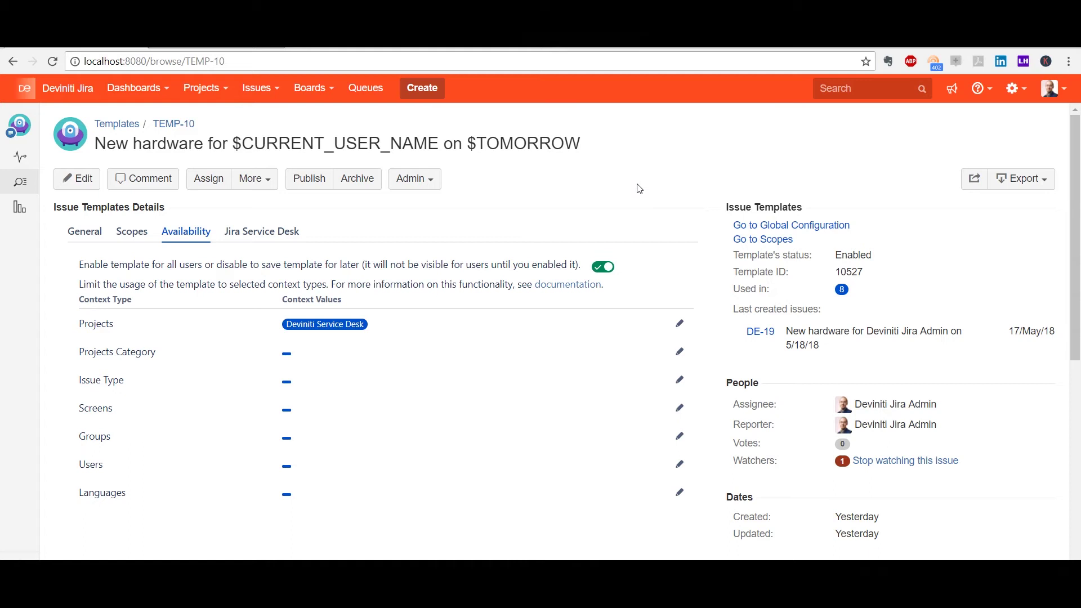
# - Switch on Customer Portal use in TEMP-10's Jira Service Desk settings, leaving Request Types empty
pyautogui.click(259, 235)
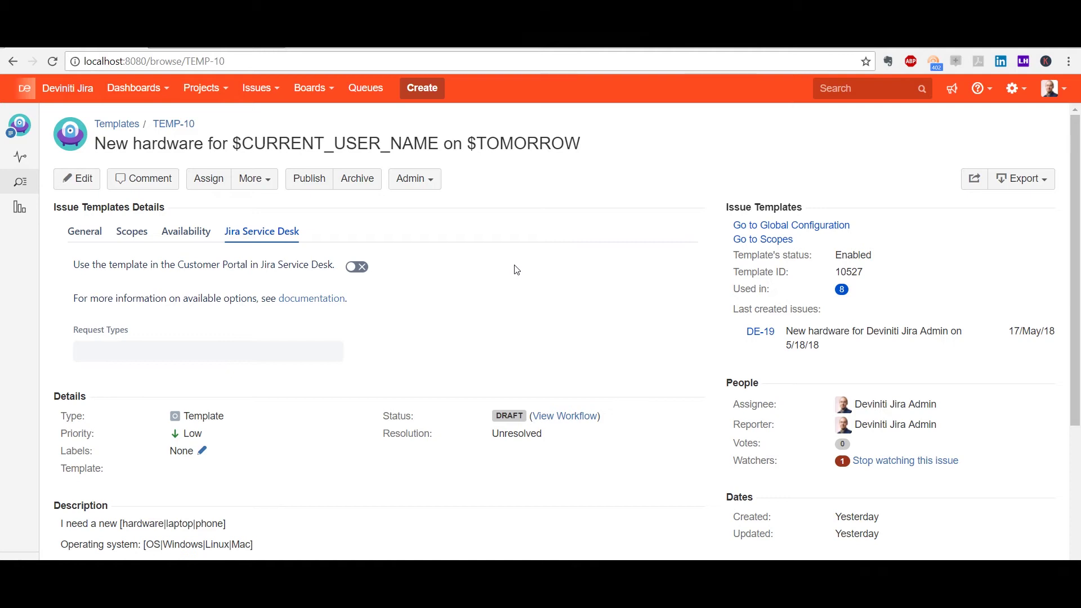
pyautogui.click(361, 269)
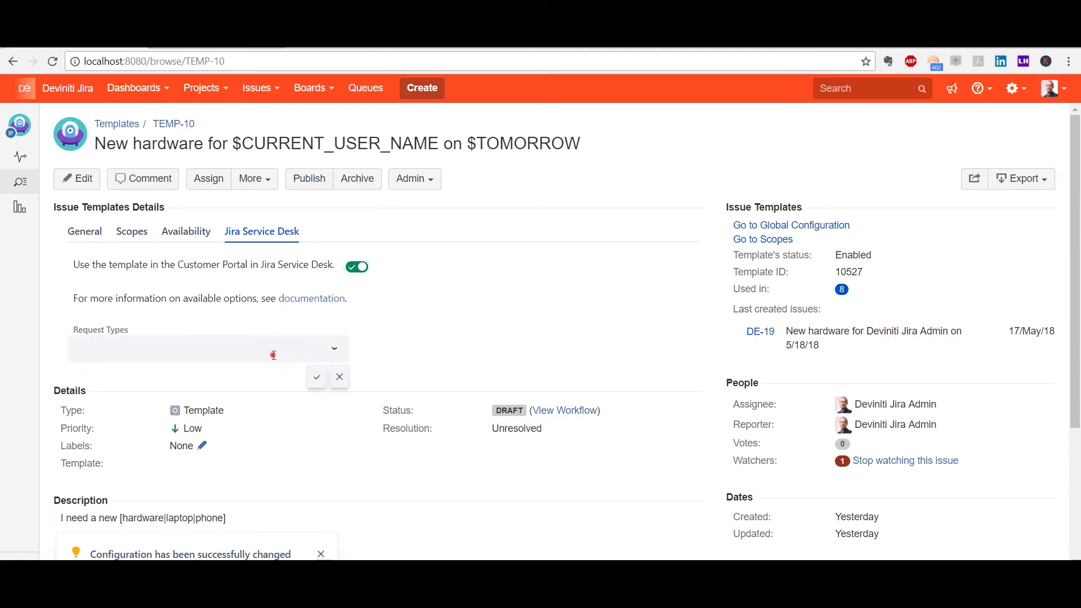
pyautogui.click(274, 352)
pyautogui.scroll(-3, 259, 419)
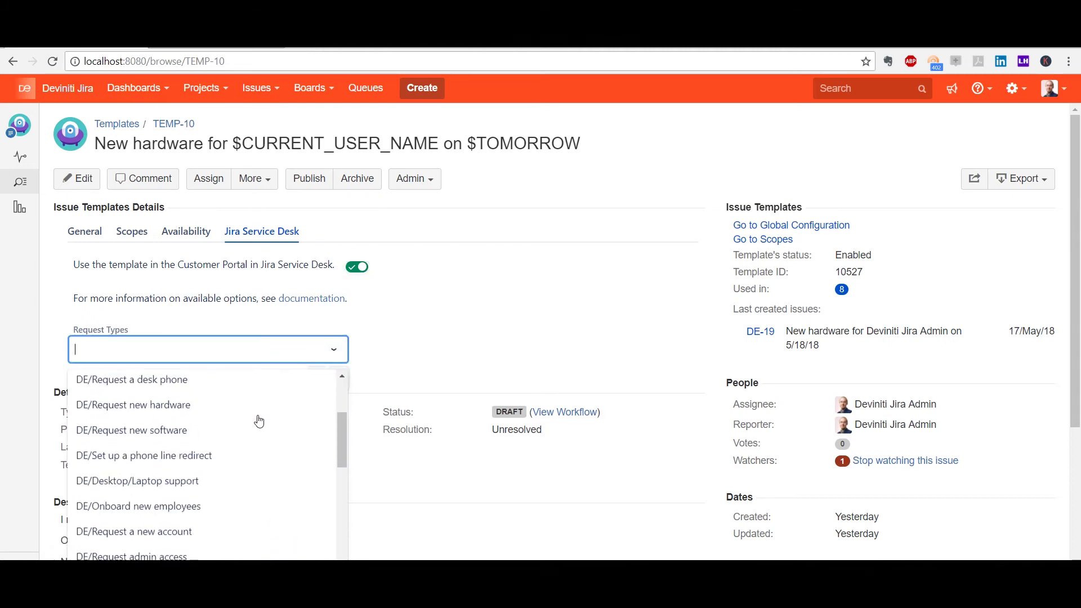
pyautogui.scroll(3, 344, 377)
pyautogui.click(438, 306)
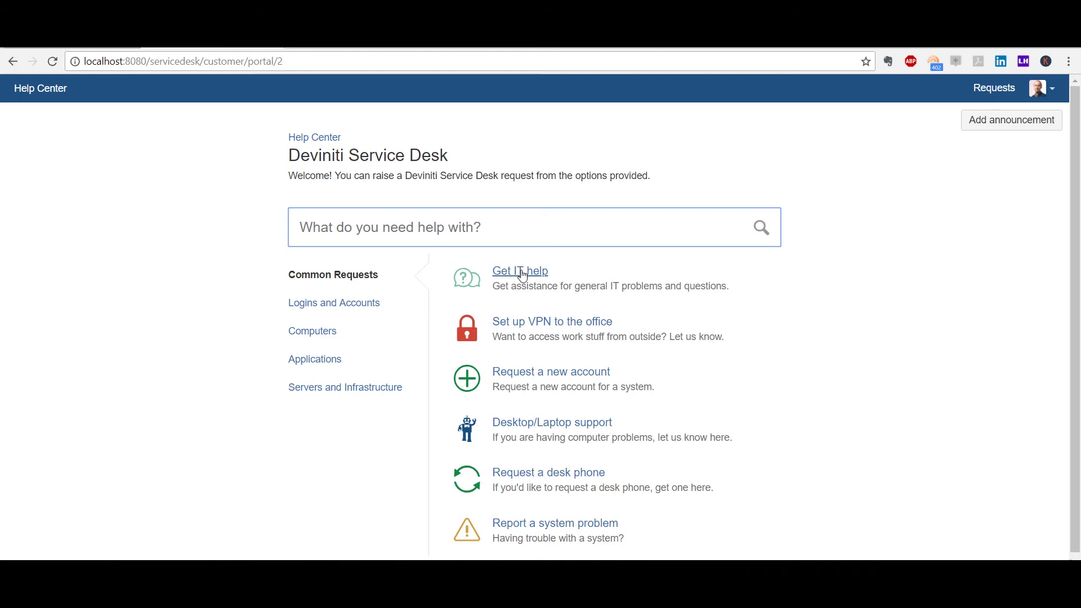
pyautogui.click(521, 271)
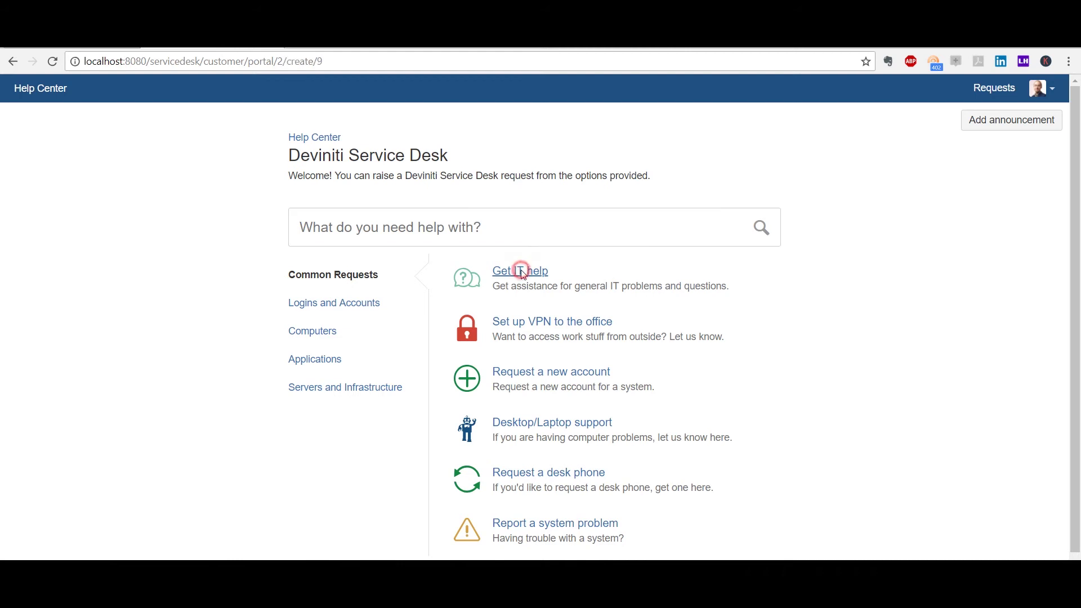
pyautogui.click(484, 223)
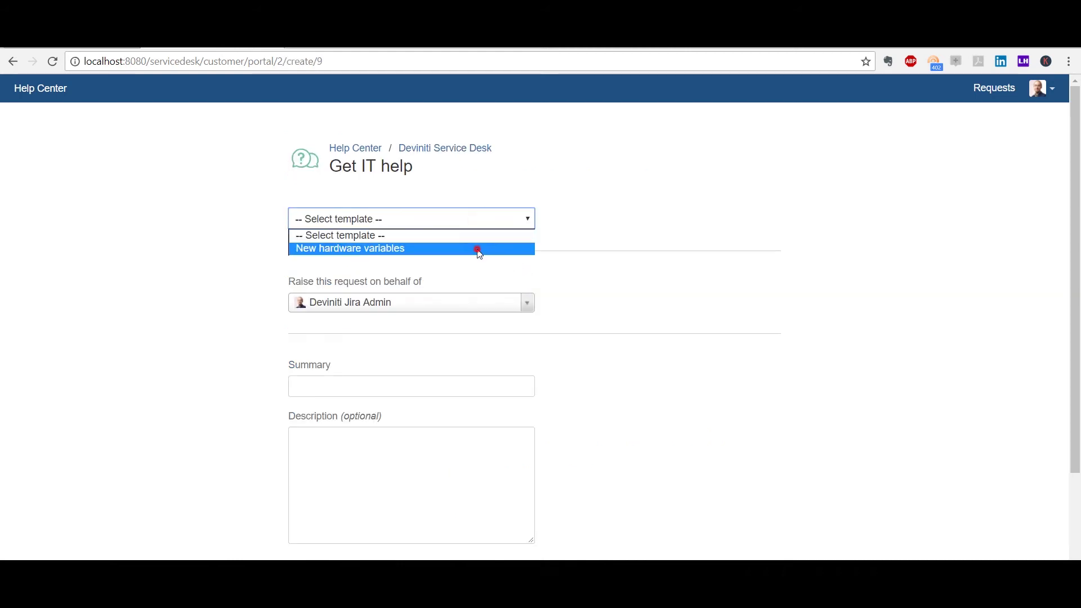
pyautogui.click(479, 250)
pyautogui.scroll(-3, 599, 337)
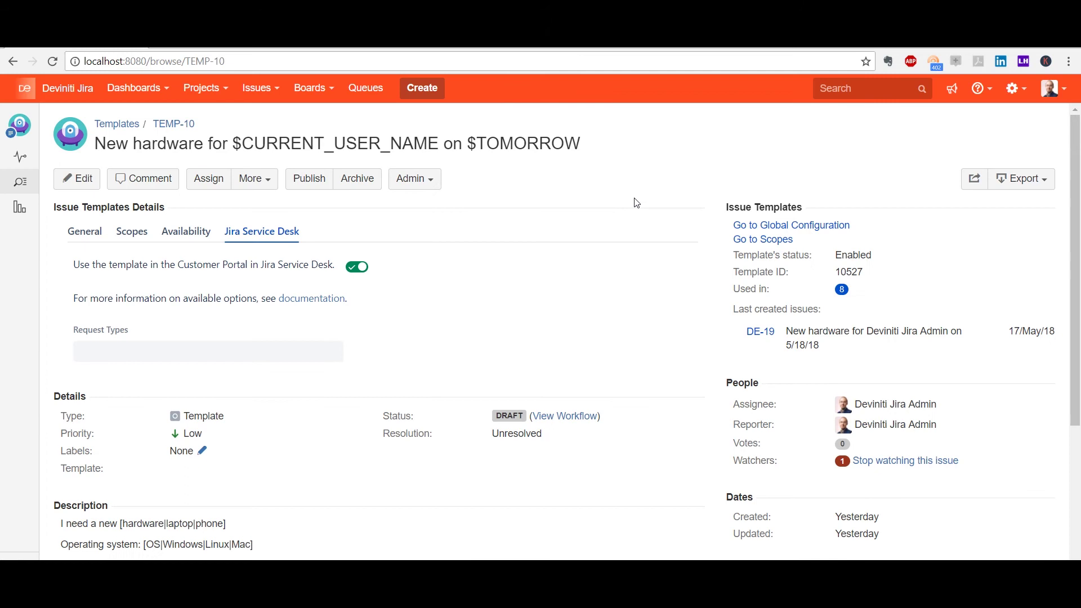
# - Set the Purchase sub-template's create criteria query to 'priority = critical'
pyautogui.scroll(-5, 636, 203)
pyautogui.click(95, 427)
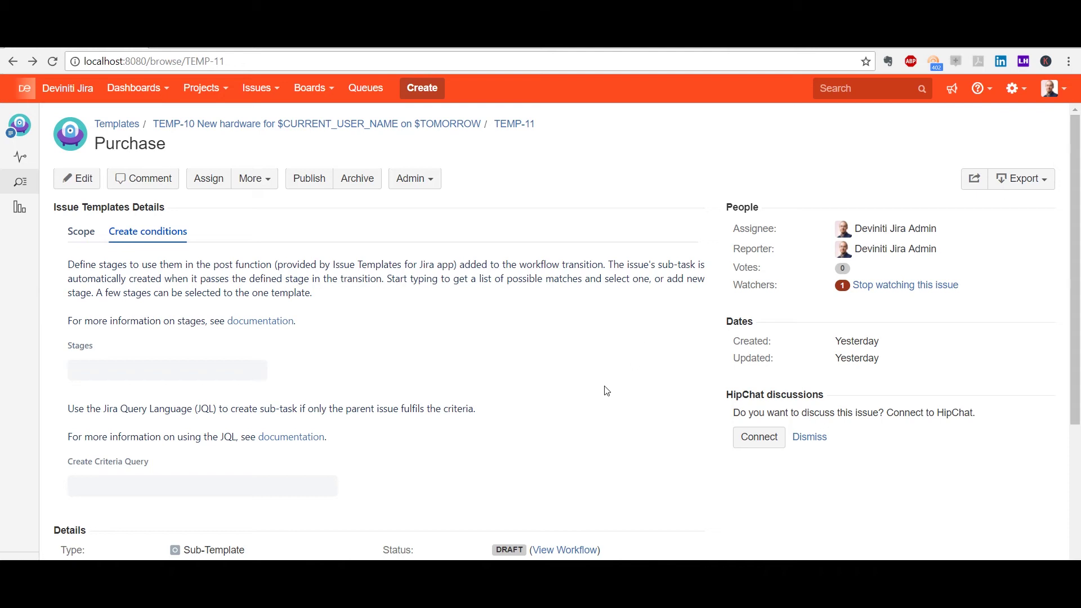
pyautogui.click(163, 486)
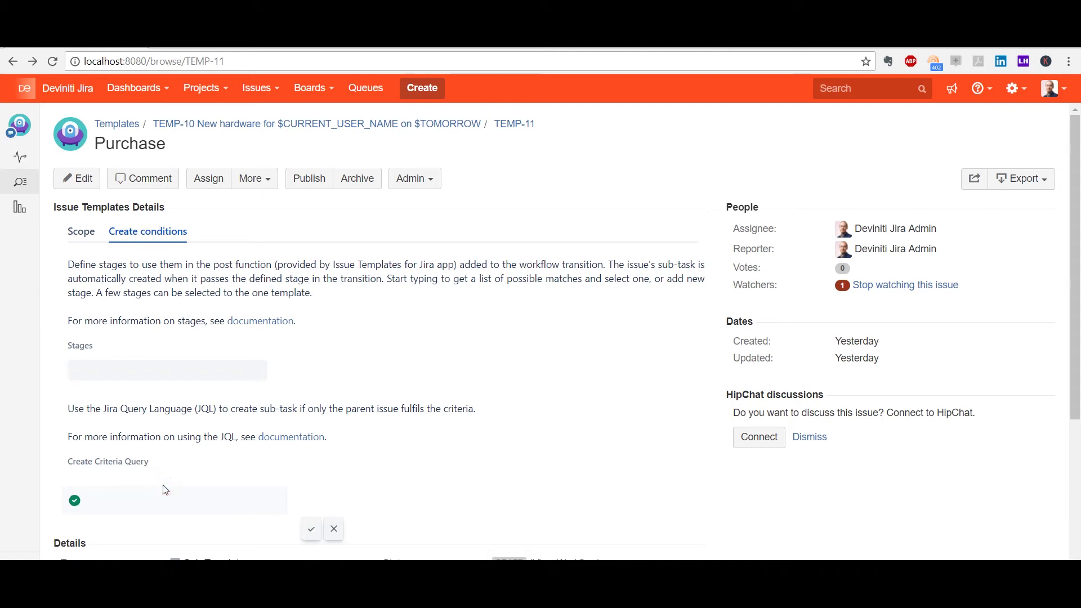
pyautogui.click(166, 500)
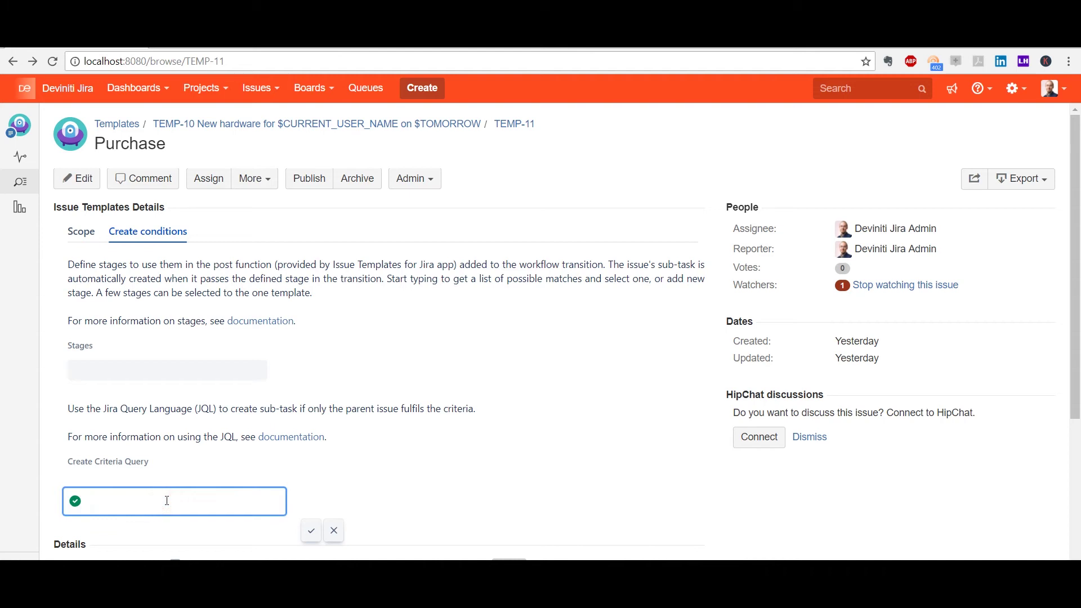
pyautogui.write('priority = critical')
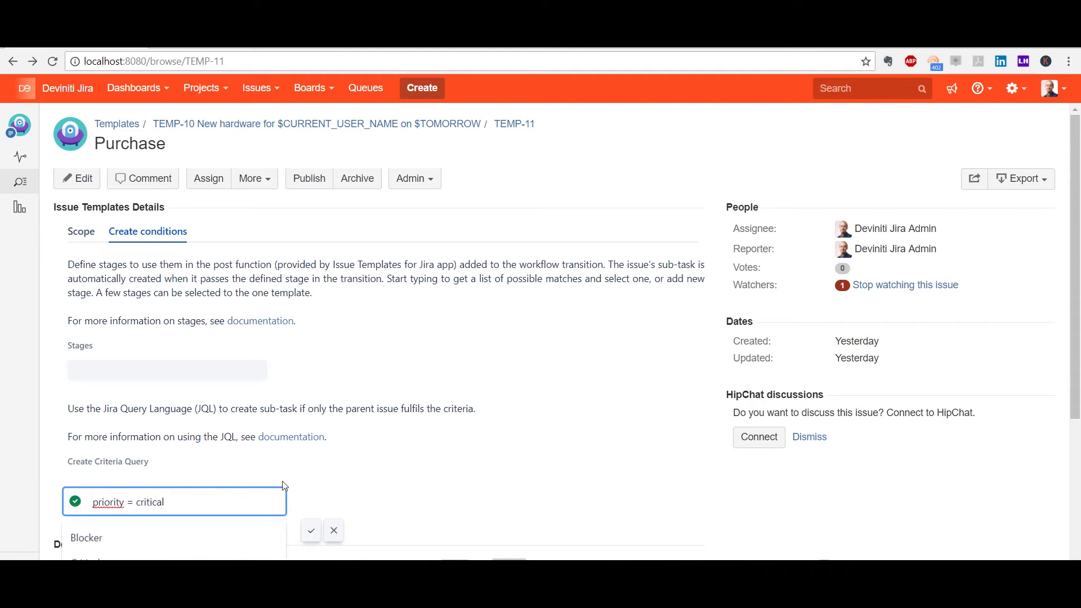
pyautogui.click(394, 456)
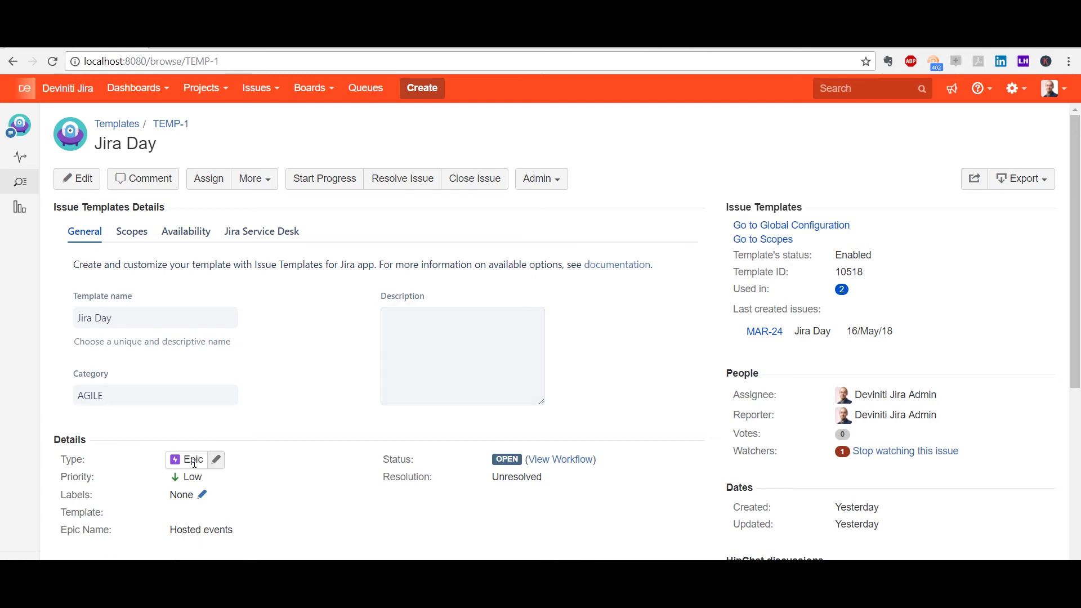
# - Switch on Only for Epic in the Organisation story TEMP-2's Agile settings
pyautogui.scroll(-7, 303, 387)
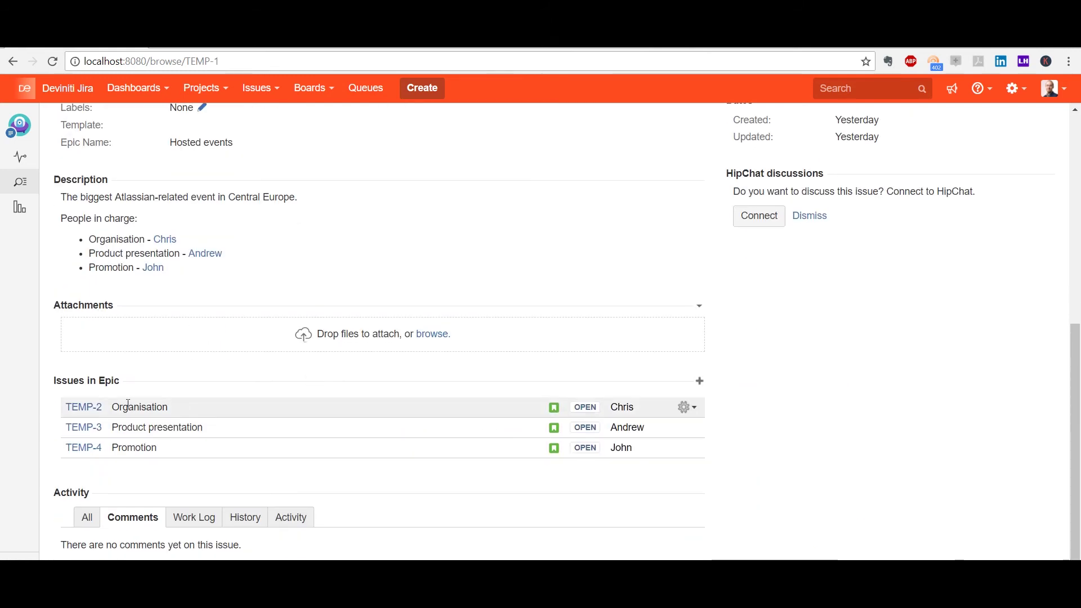
pyautogui.click(82, 410)
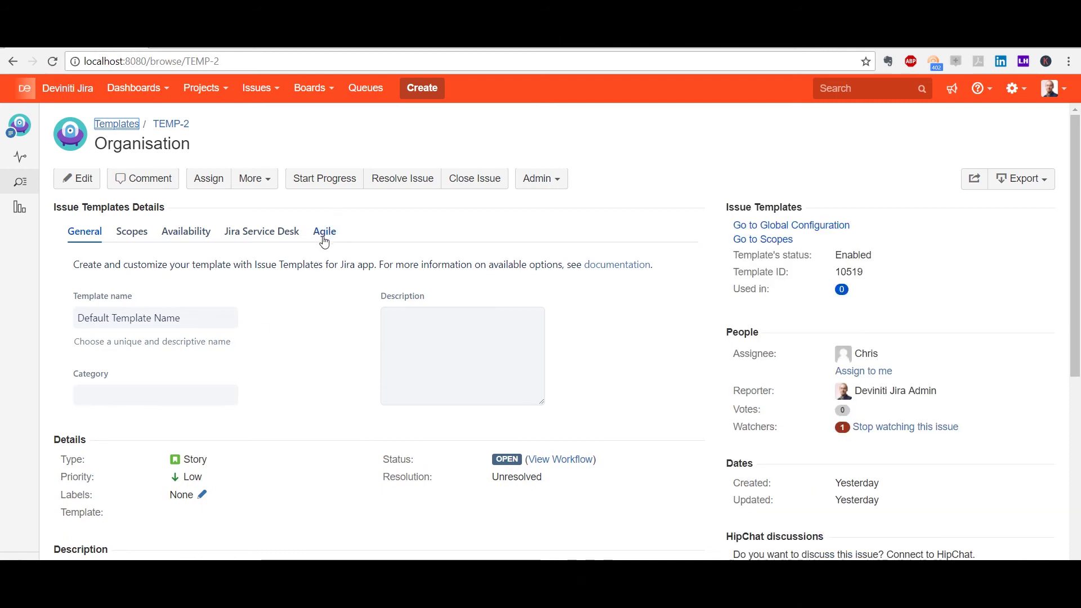
pyautogui.click(324, 235)
pyautogui.click(82, 338)
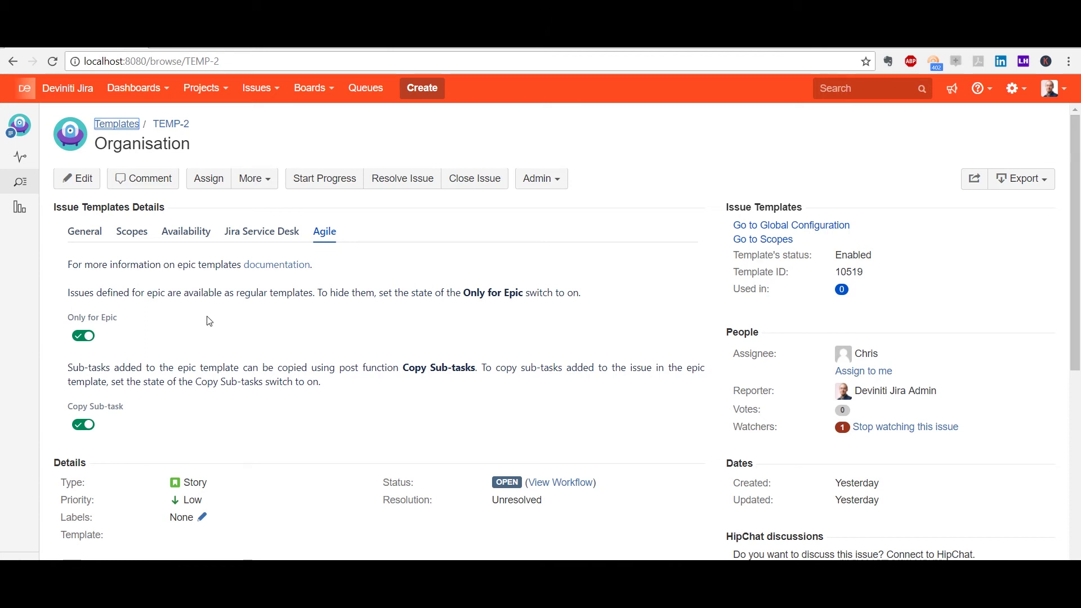
# - Edit and save the Organisation story's set of fields copied when copying
pyautogui.click(144, 241)
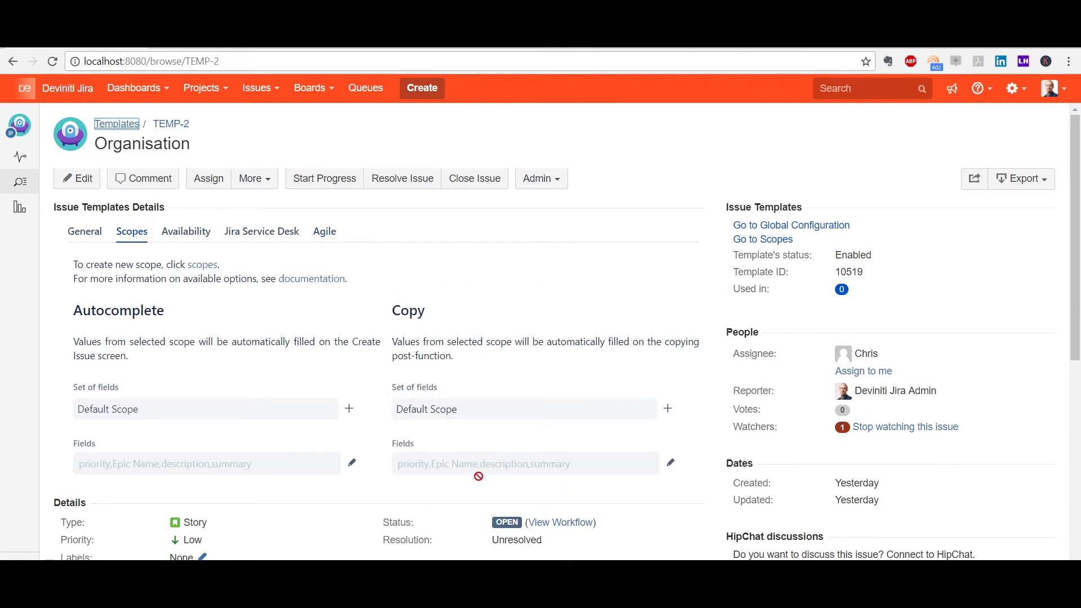
pyautogui.click(669, 463)
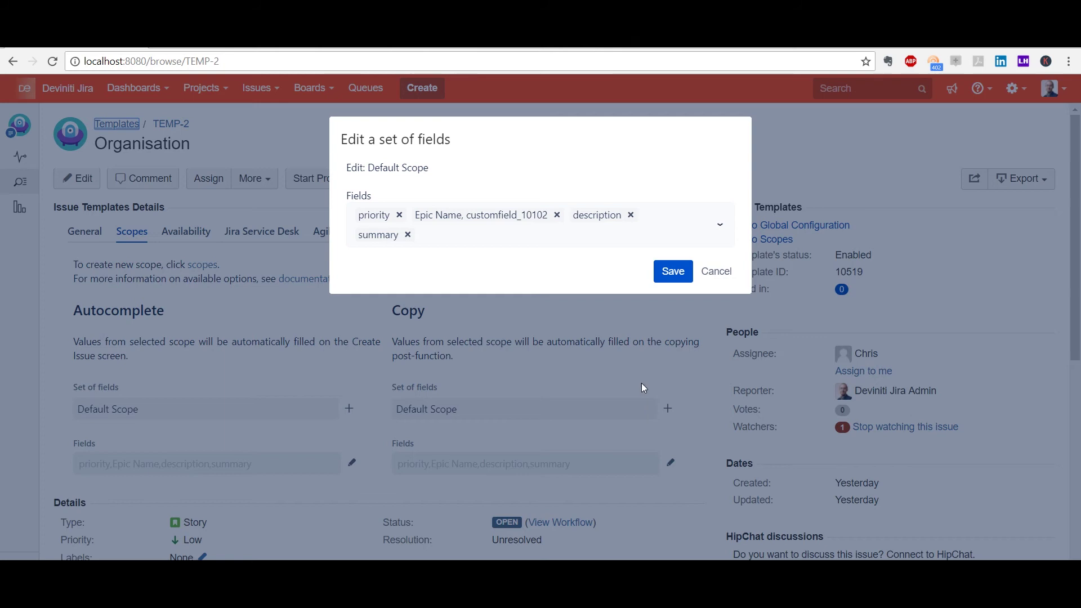
pyautogui.click(673, 272)
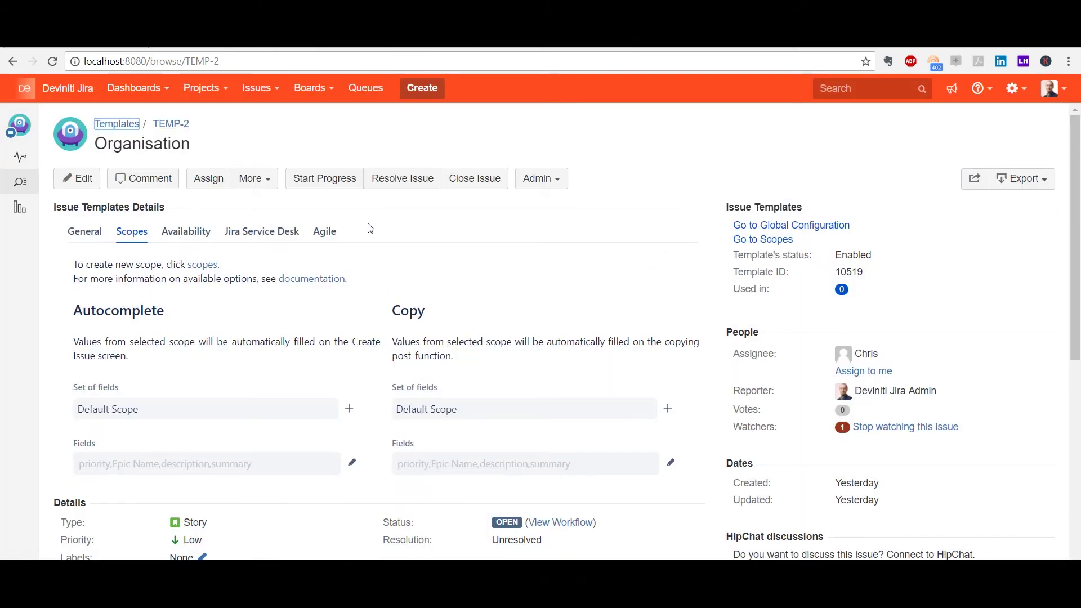
# - Create Marketing epic MAR-32 from the Jira Day template
pyautogui.click(433, 85)
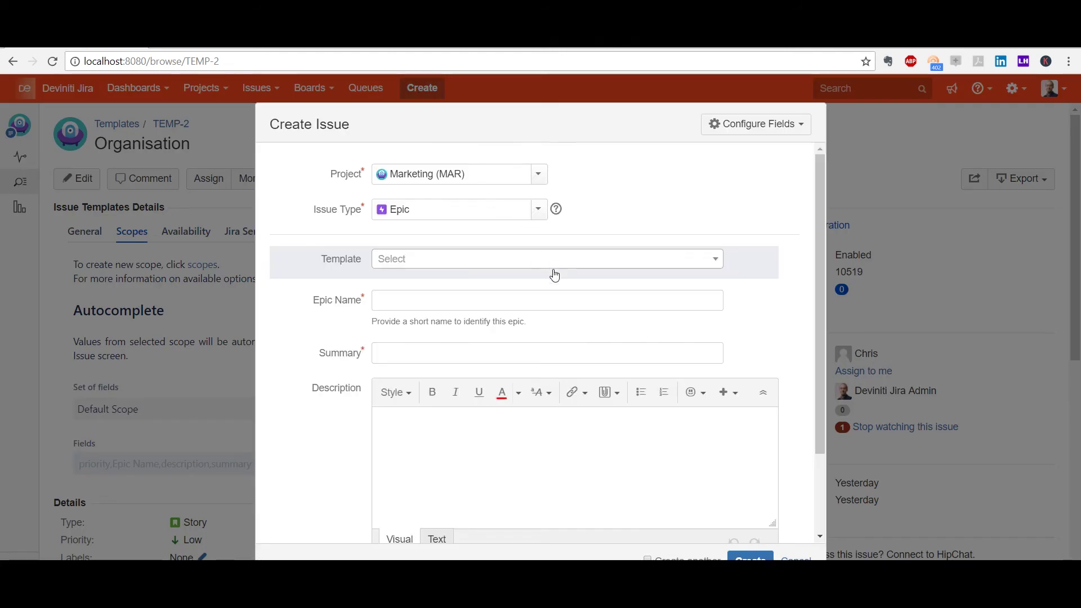
pyautogui.click(561, 264)
pyautogui.click(562, 326)
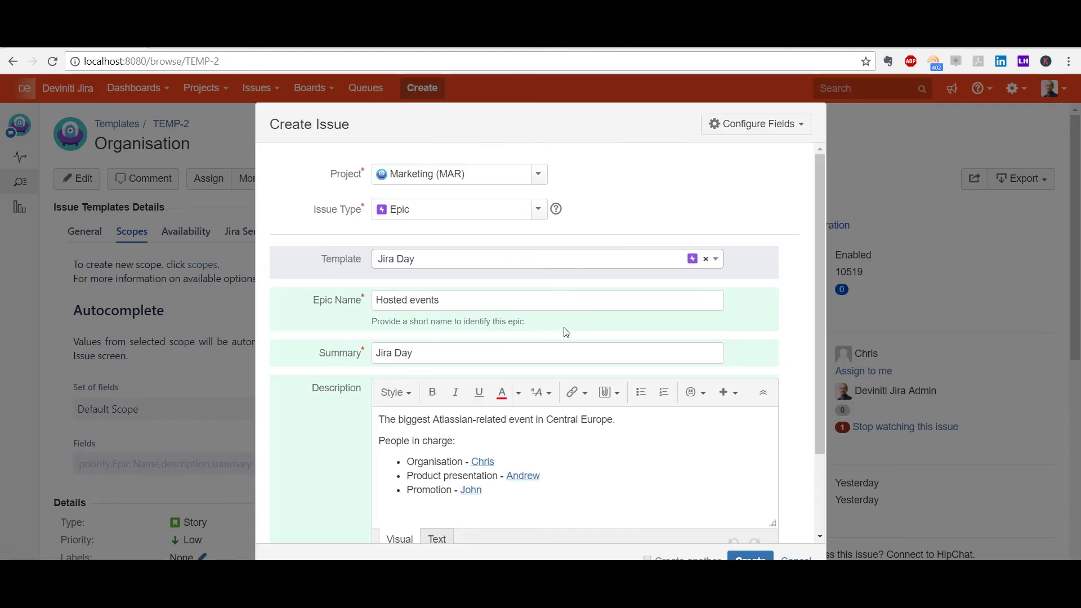
pyautogui.click(749, 557)
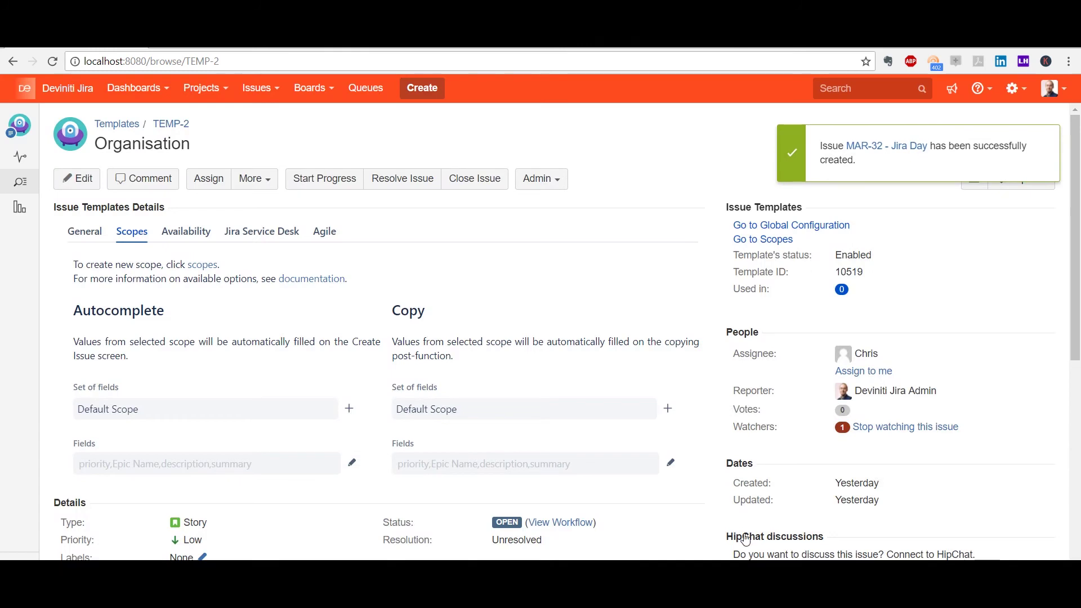
# - Open the new epic MAR-32 and its Organisation story MAR-33 from Issues in Epic
pyautogui.click(895, 145)
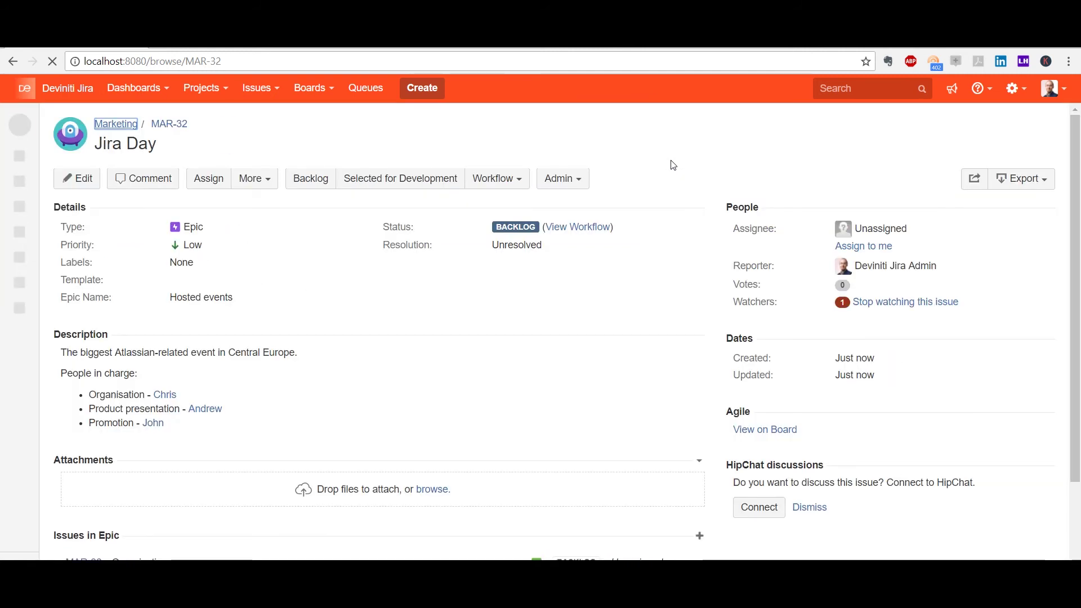
pyautogui.scroll(-3, 667, 168)
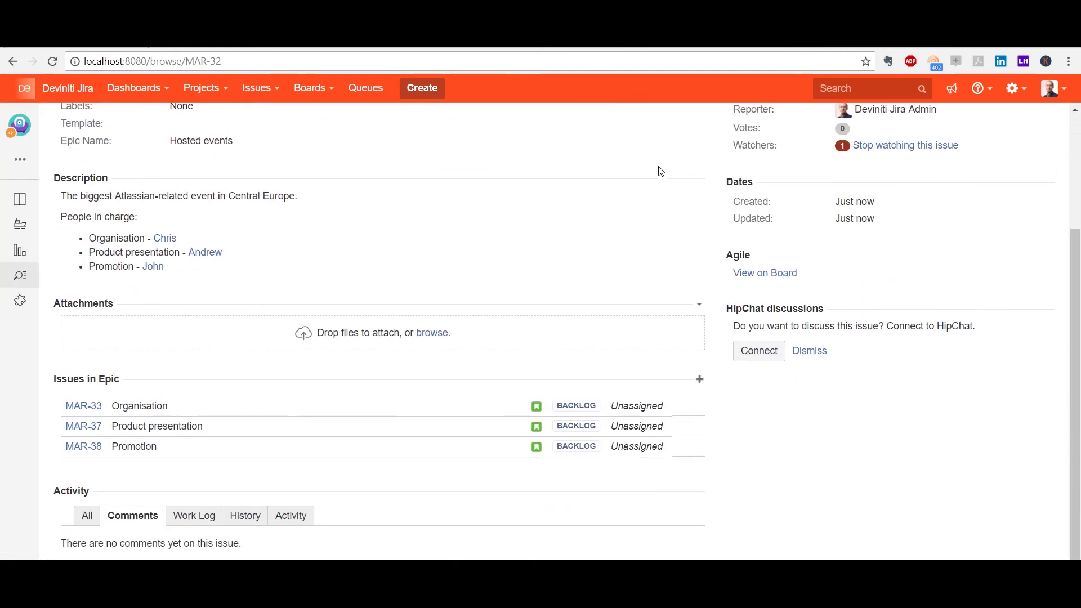
pyautogui.click(92, 406)
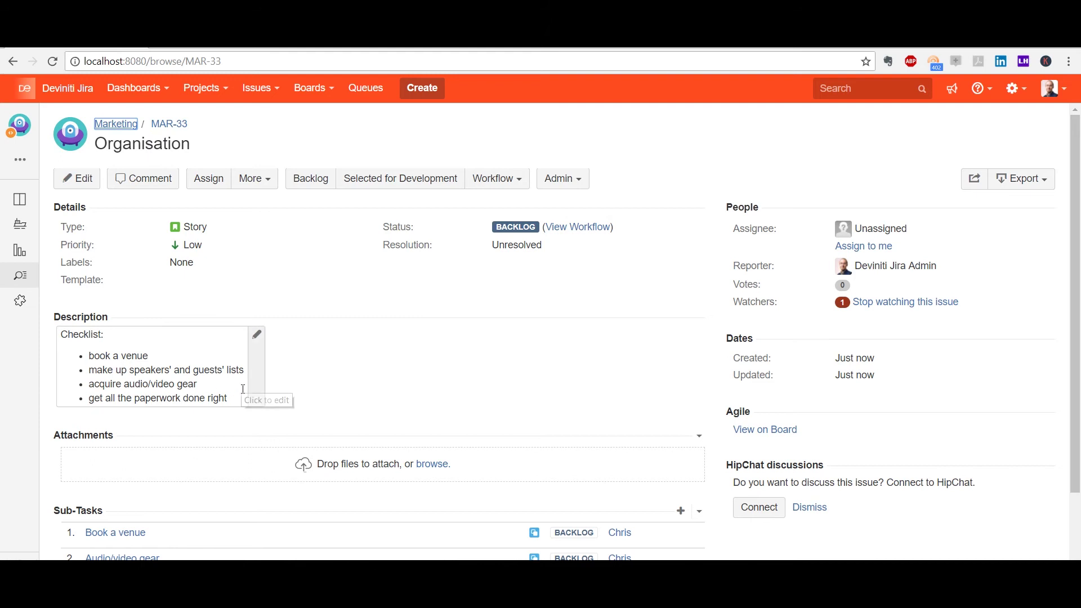
pyautogui.scroll(-2, 501, 389)
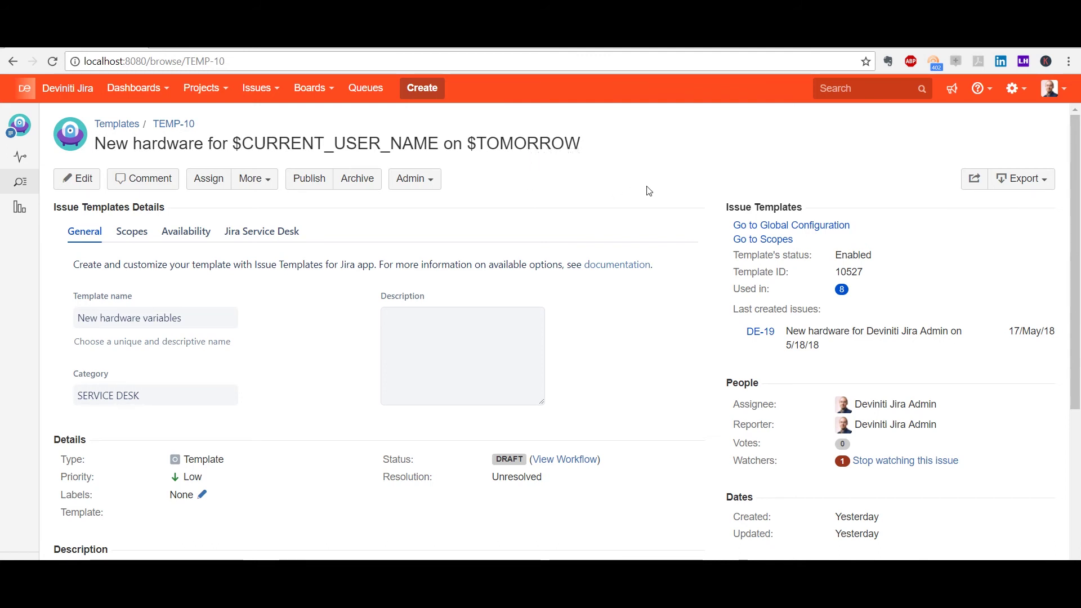
# - Scroll down TEMP-10 to read its [hardware], [OS] and [Software] description variables
pyautogui.scroll(-4, 649, 191)
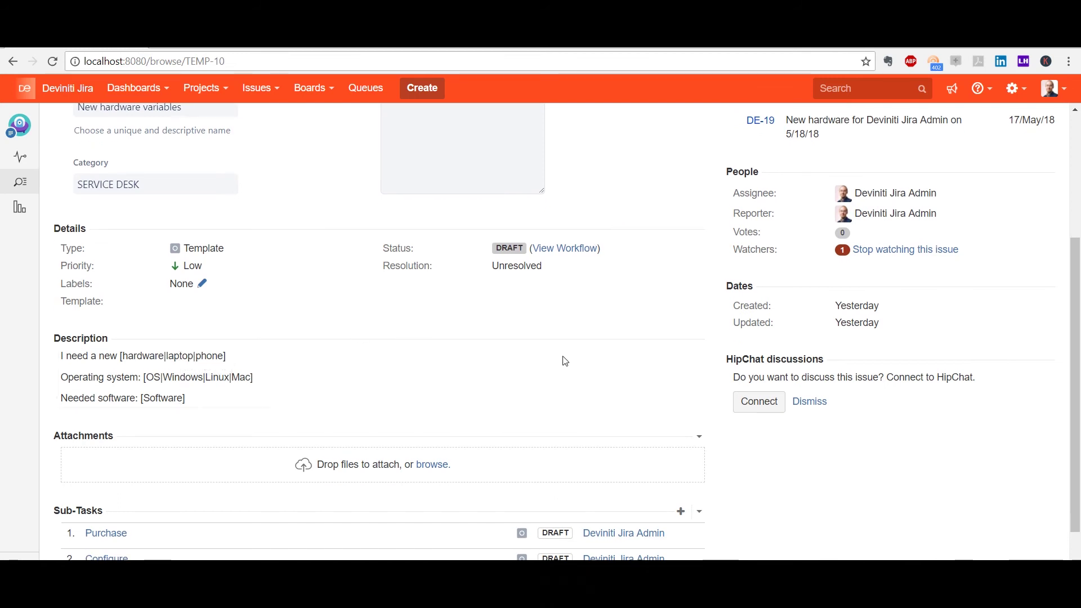
# - Start a new issue based on the New hardware variables template
pyautogui.click(434, 86)
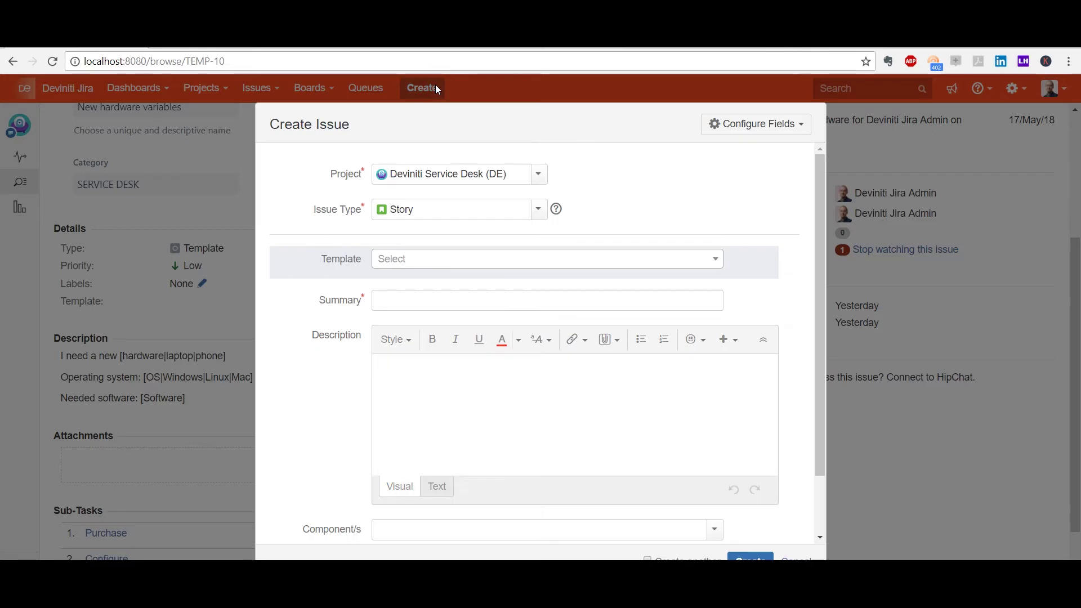
pyautogui.click(563, 261)
pyautogui.scroll(-3, 552, 330)
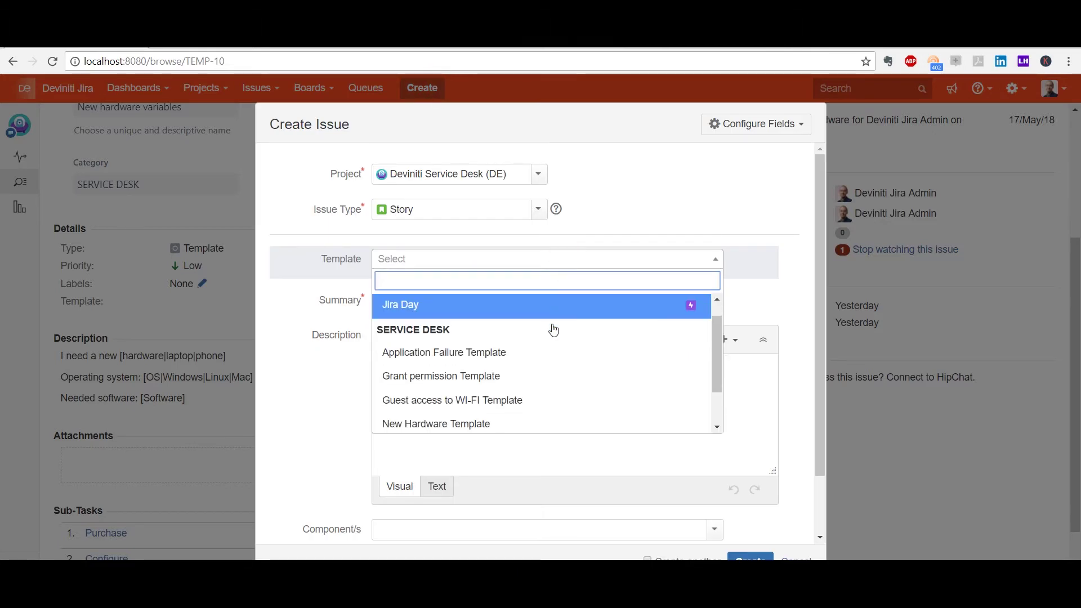
pyautogui.click(542, 394)
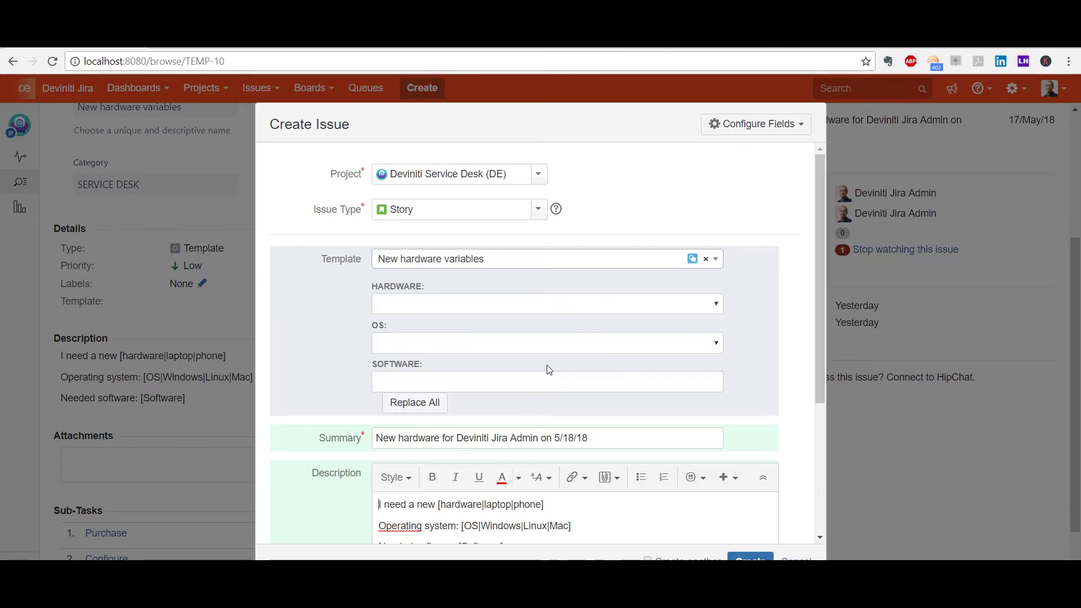
# - Fill hardware laptop, OS Windows and software Adobe Photoshop, then replace all placeholders
pyautogui.click(551, 307)
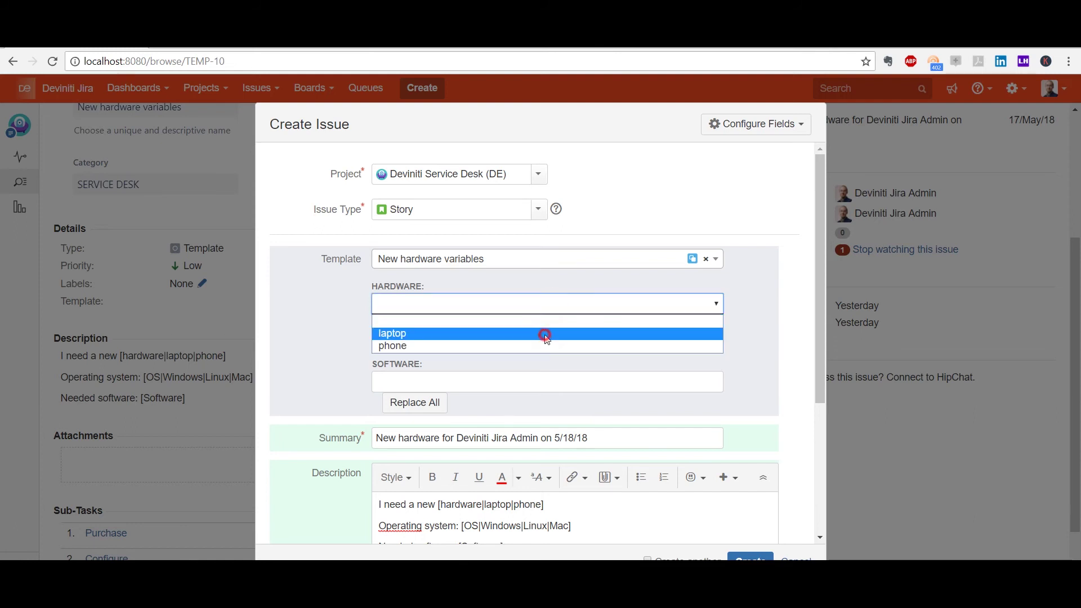
pyautogui.click(546, 334)
pyautogui.click(546, 345)
pyautogui.click(539, 371)
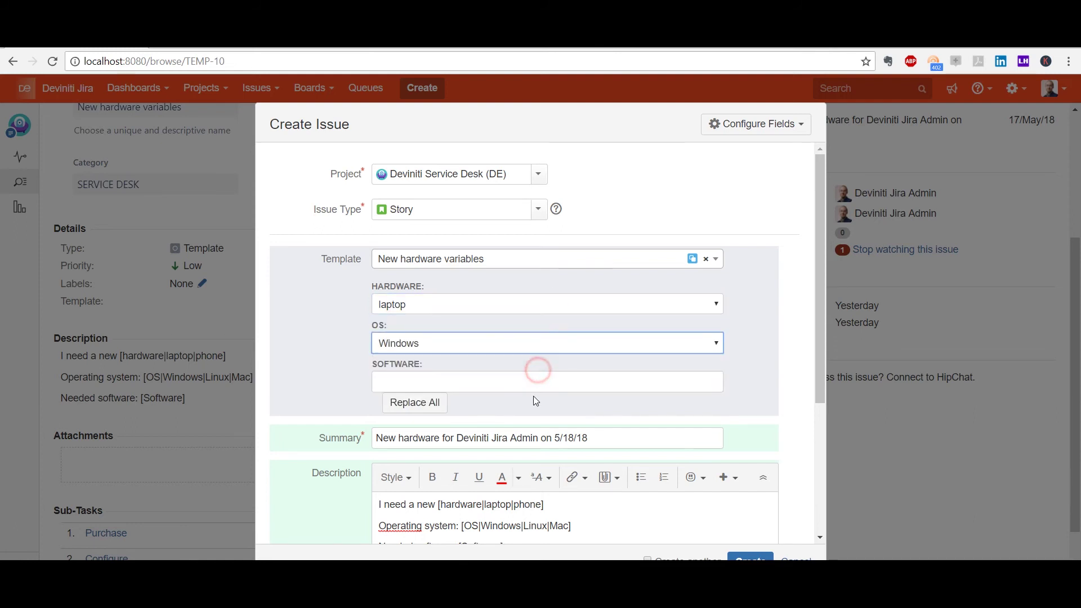
pyautogui.click(535, 385)
pyautogui.write('Adobe Photoshop')
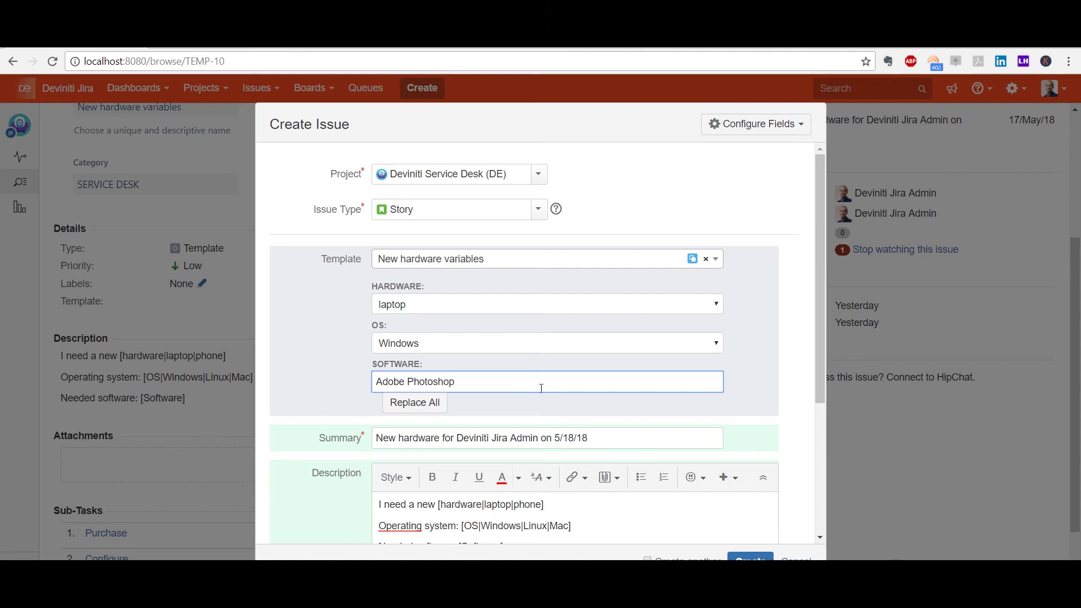
pyautogui.click(427, 403)
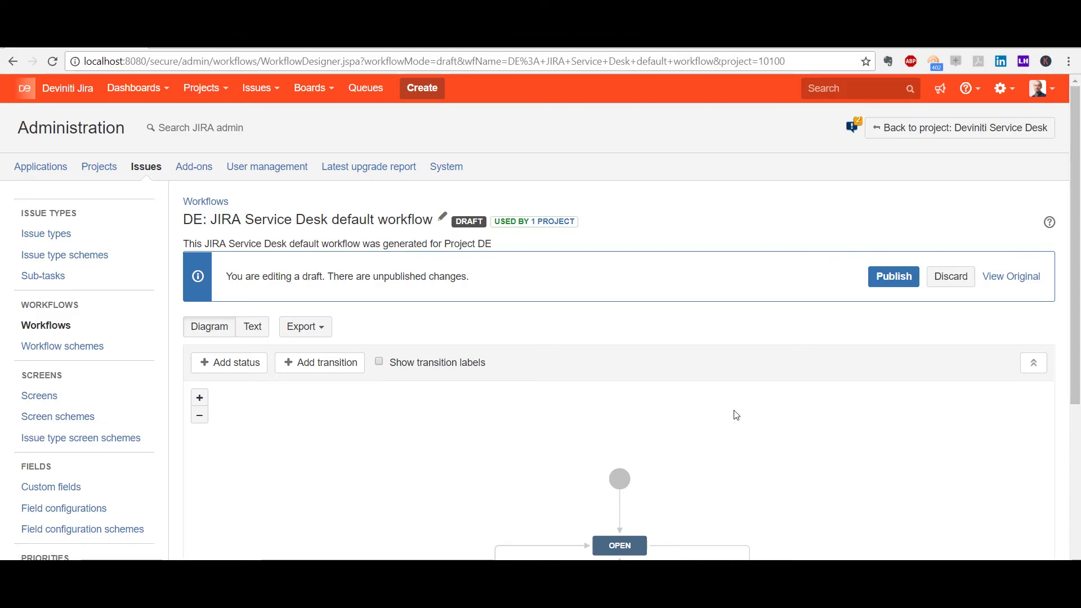
# - Review the Create transition's post functions and select the Disable Template post function
pyautogui.scroll(-3, 736, 415)
pyautogui.click(621, 313)
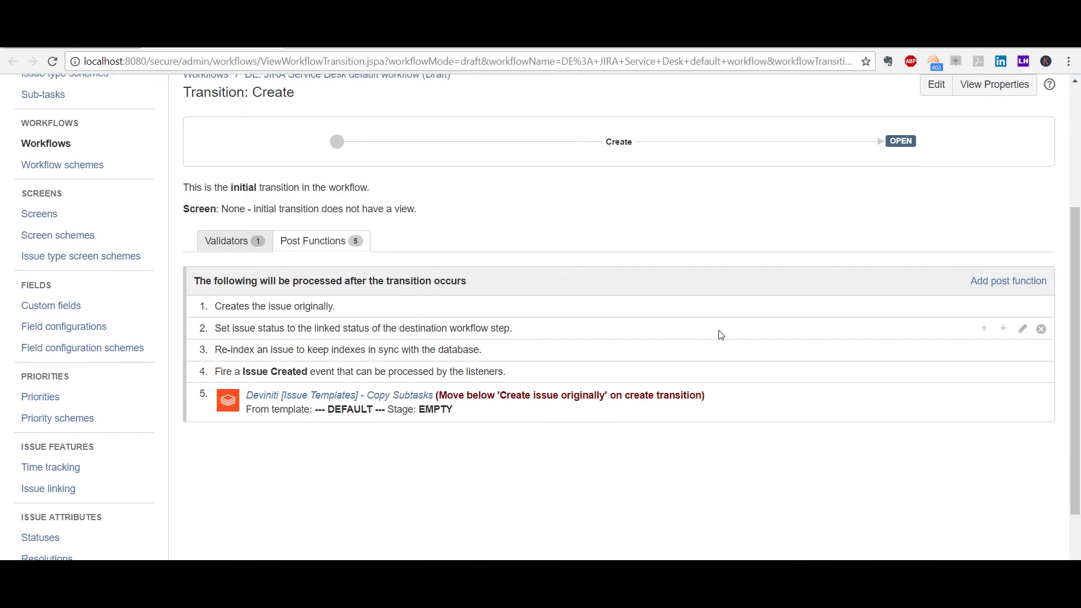
pyautogui.click(980, 285)
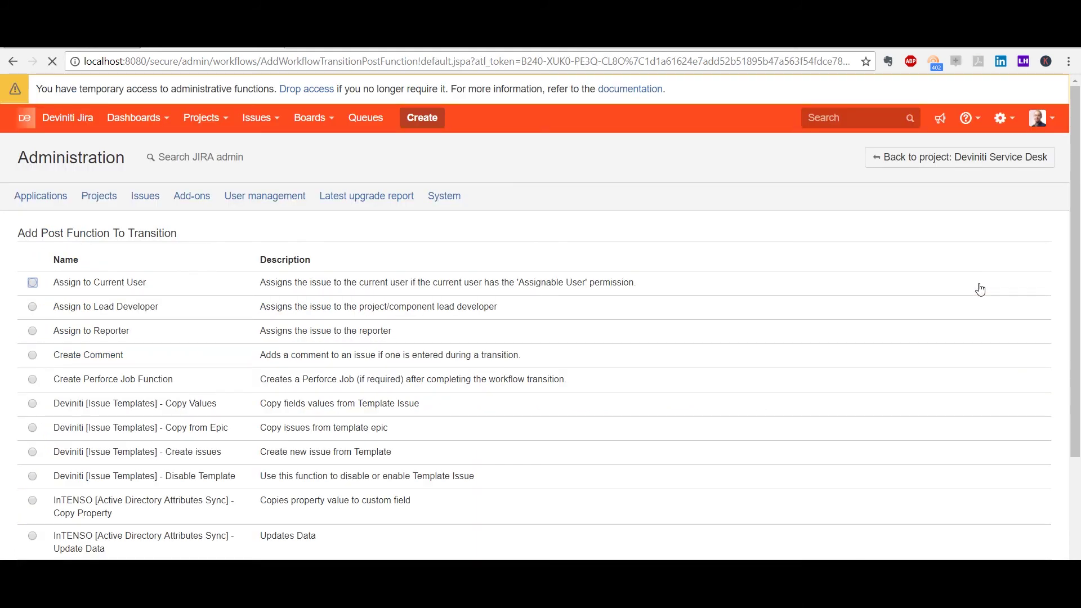
pyautogui.scroll(-3, 405, 388)
pyautogui.click(178, 337)
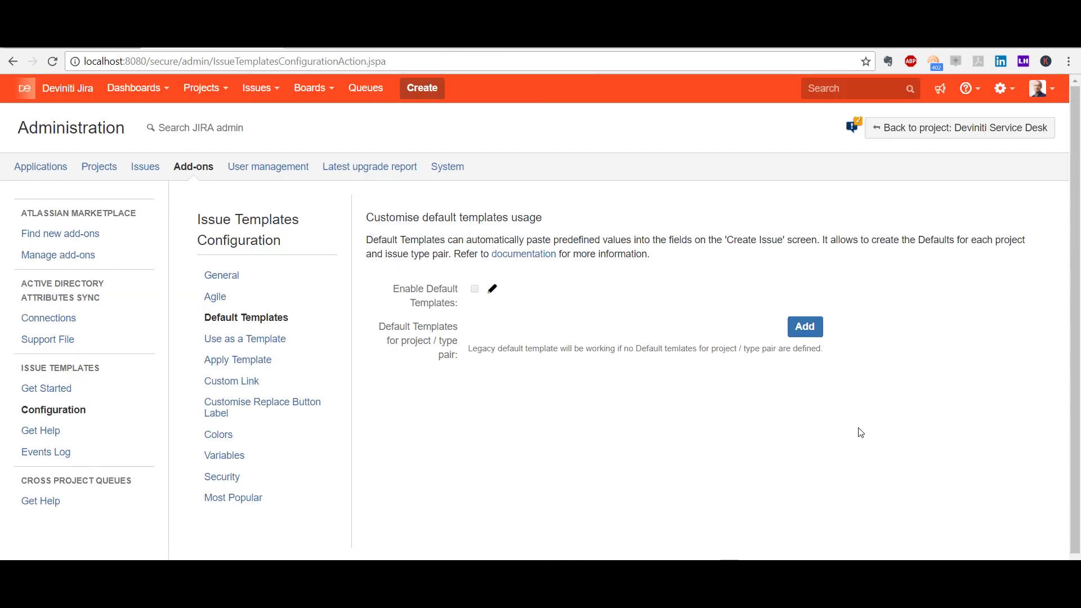
# - Enable default templates and save the setting
pyautogui.click(492, 289)
pyautogui.click(476, 290)
pyautogui.click(565, 299)
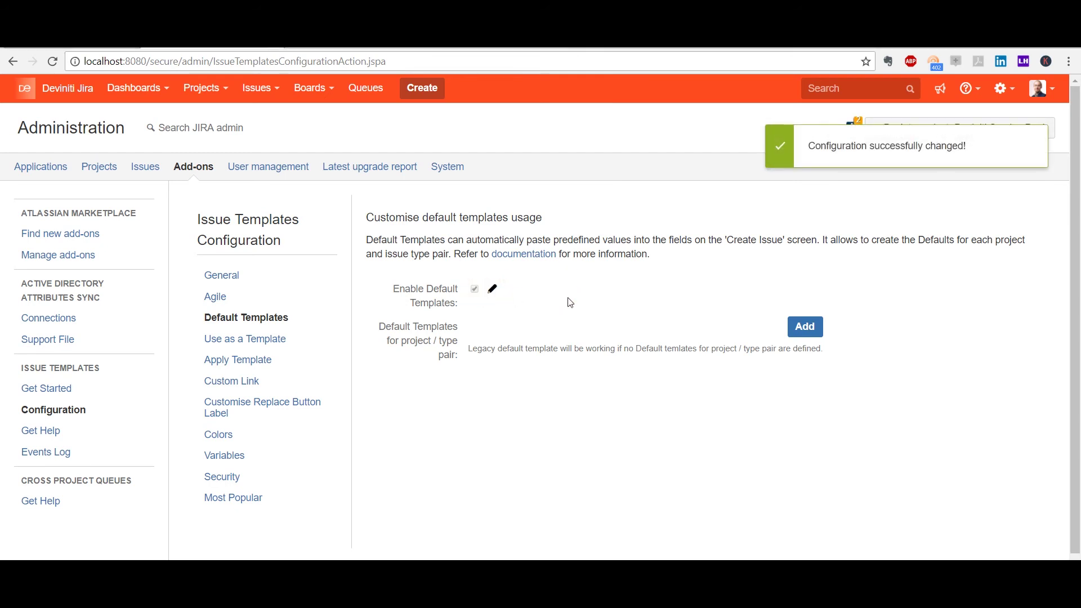
# - Add Grant permission Template TEMP-34 as default for DE project Service request issues
pyautogui.click(804, 327)
pyautogui.click(530, 290)
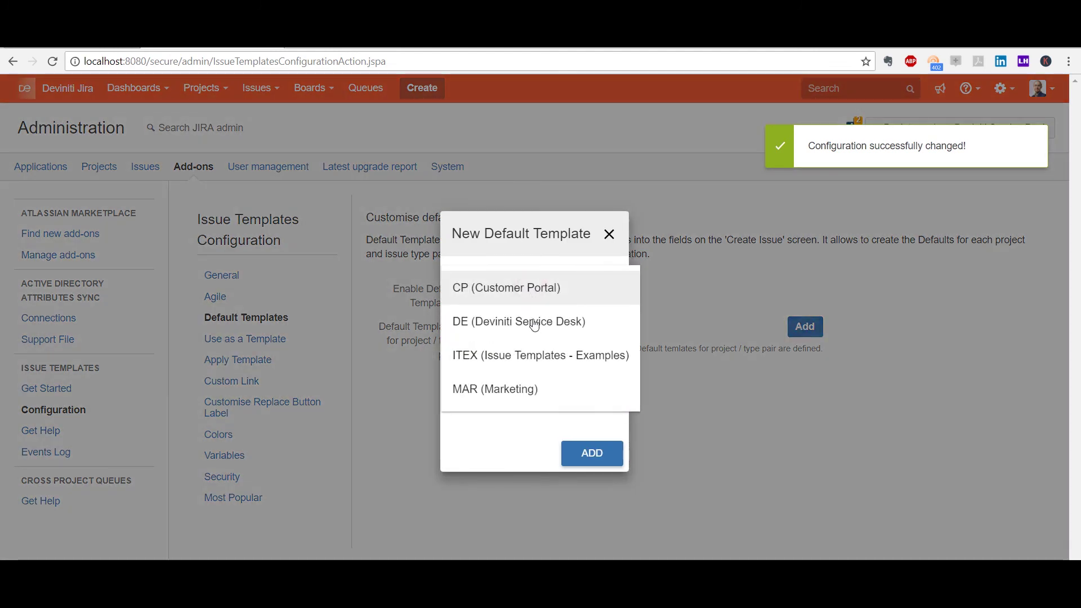
pyautogui.click(534, 320)
pyautogui.click(533, 348)
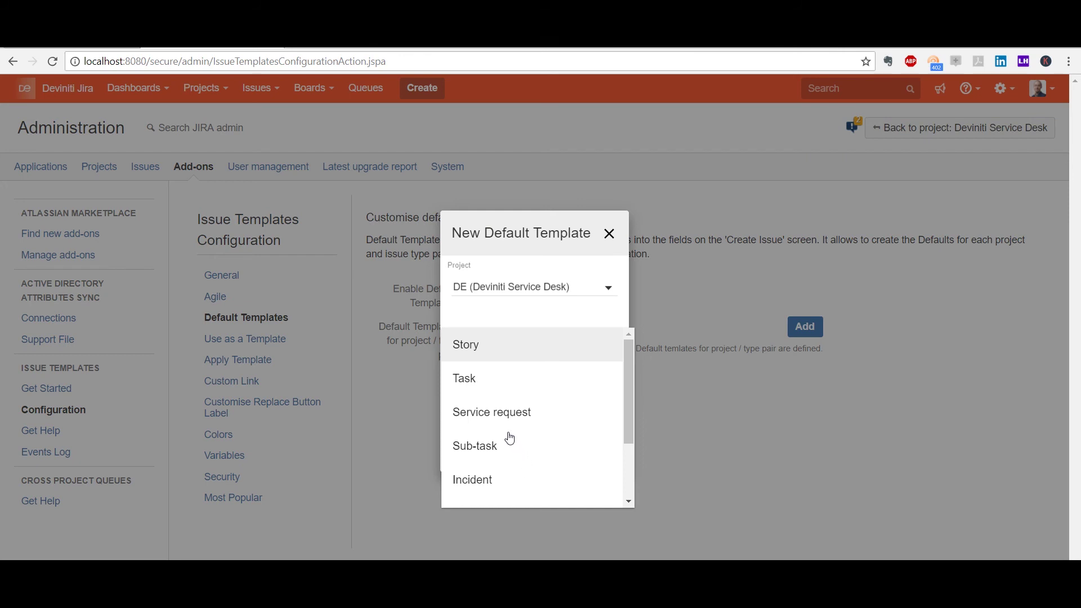
pyautogui.click(504, 413)
pyautogui.click(507, 411)
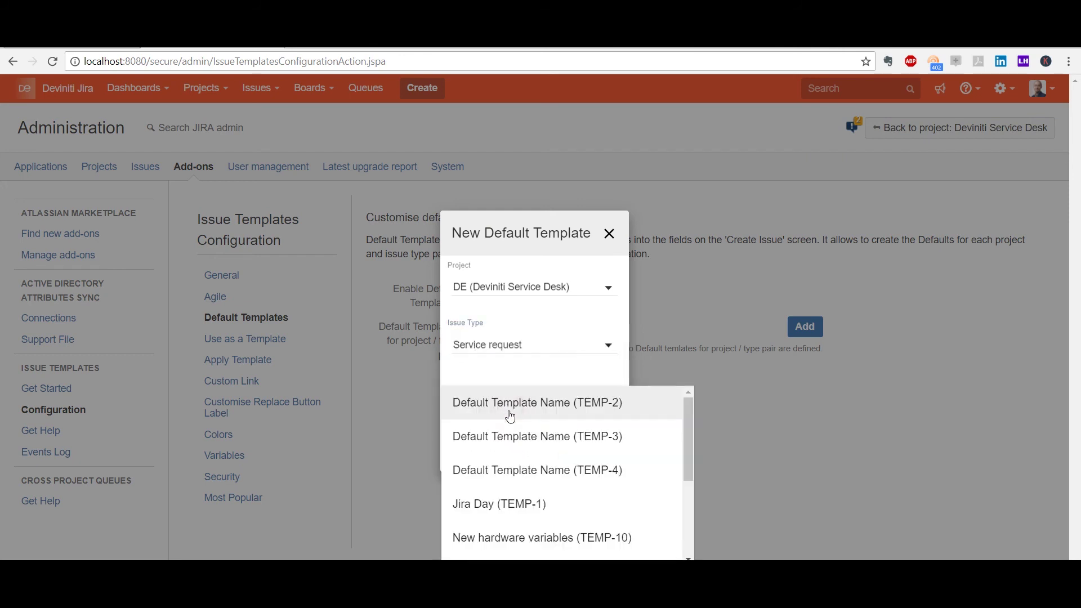
pyautogui.scroll(-3, 518, 433)
pyautogui.click(531, 551)
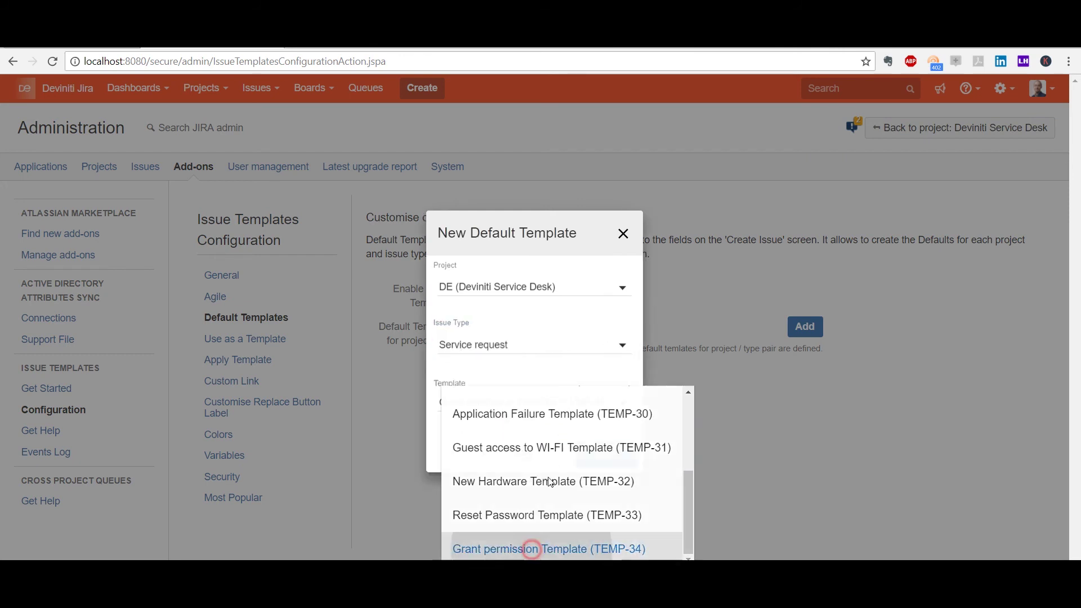
pyautogui.click(600, 456)
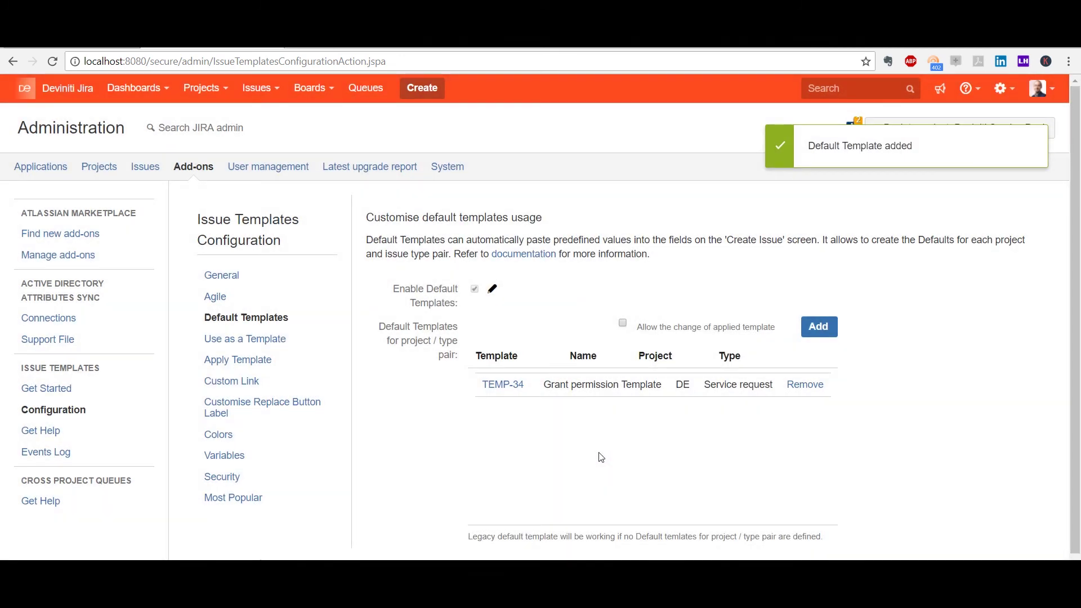